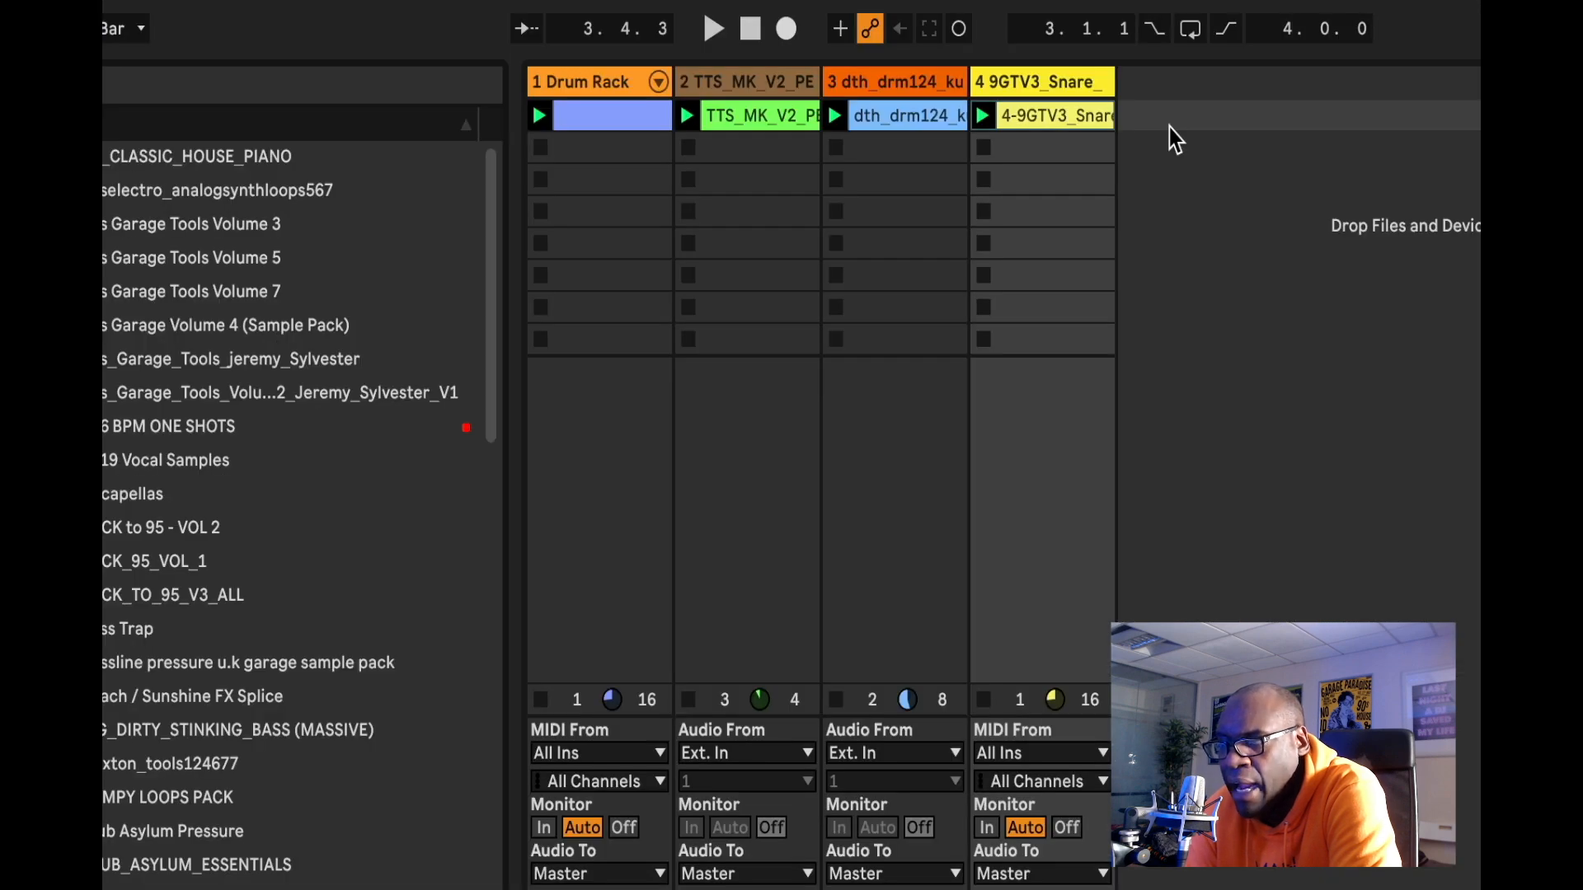
Insert a new MIDI track after the 9GTV3_Snare track.
{"action": "right_click", "coordinate": [1175, 140]}
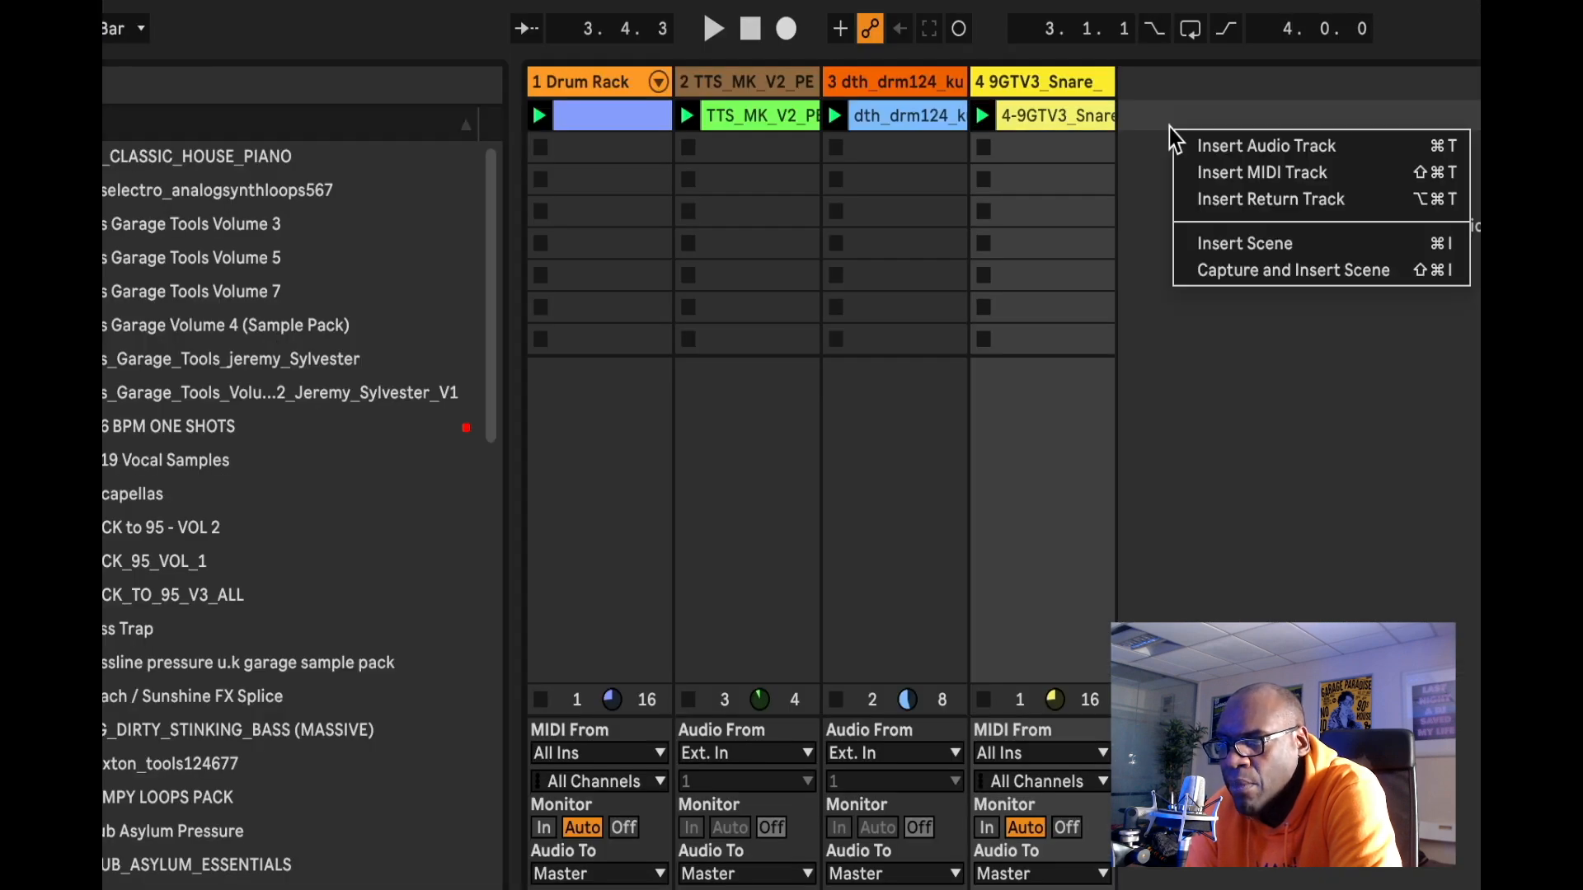
{"action": "key", "text": "Escape"}
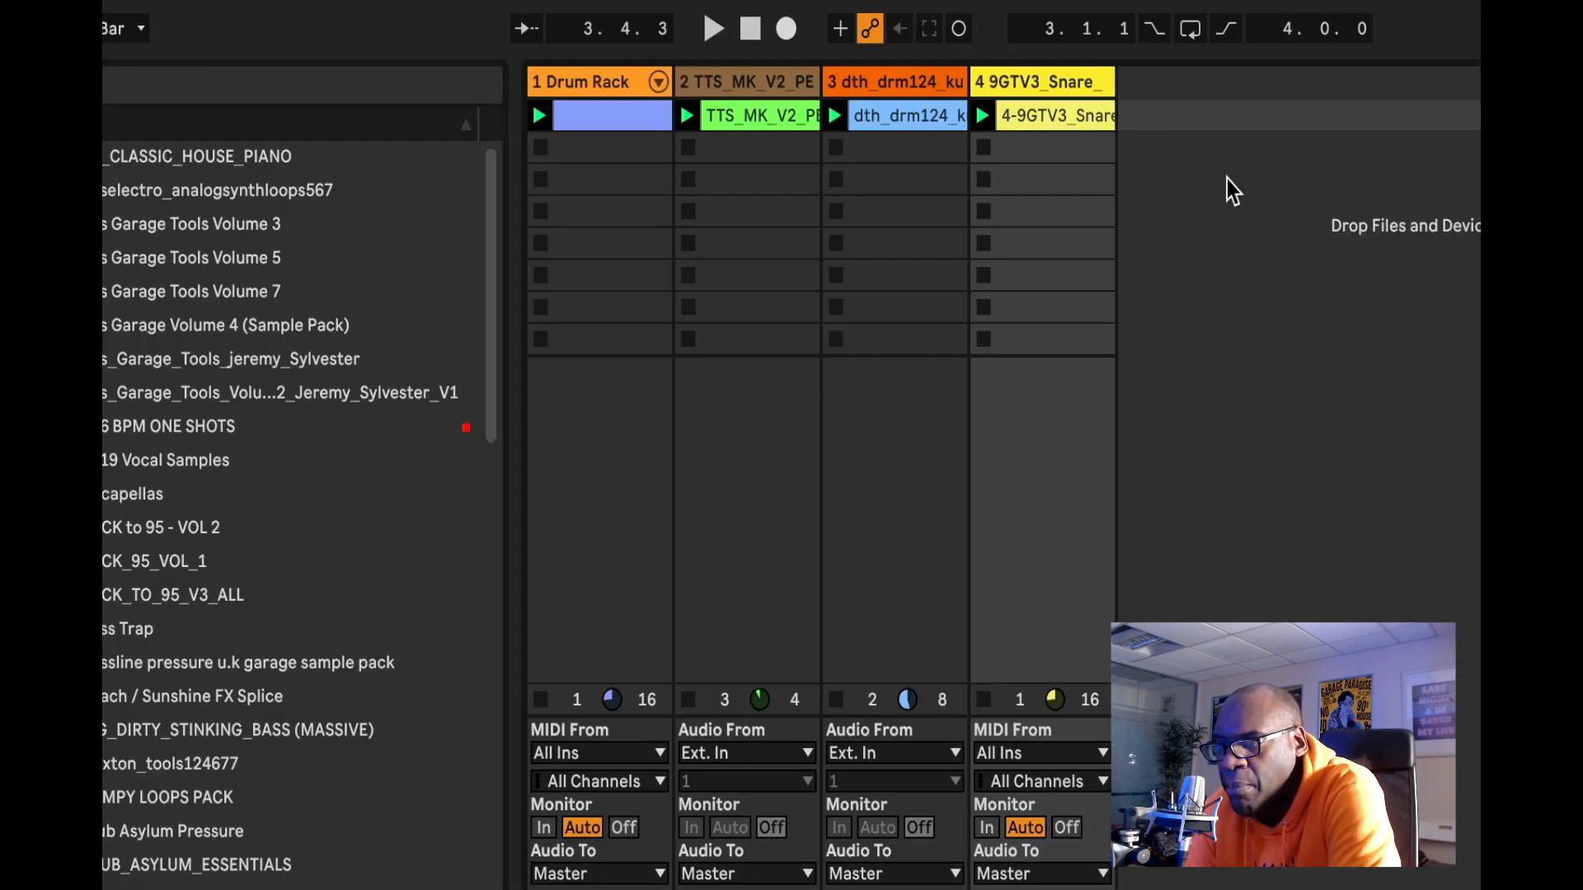
{"action": "right_click", "coordinate": [1210, 188]}
{"action": "left_click", "coordinate": [1251, 231]}
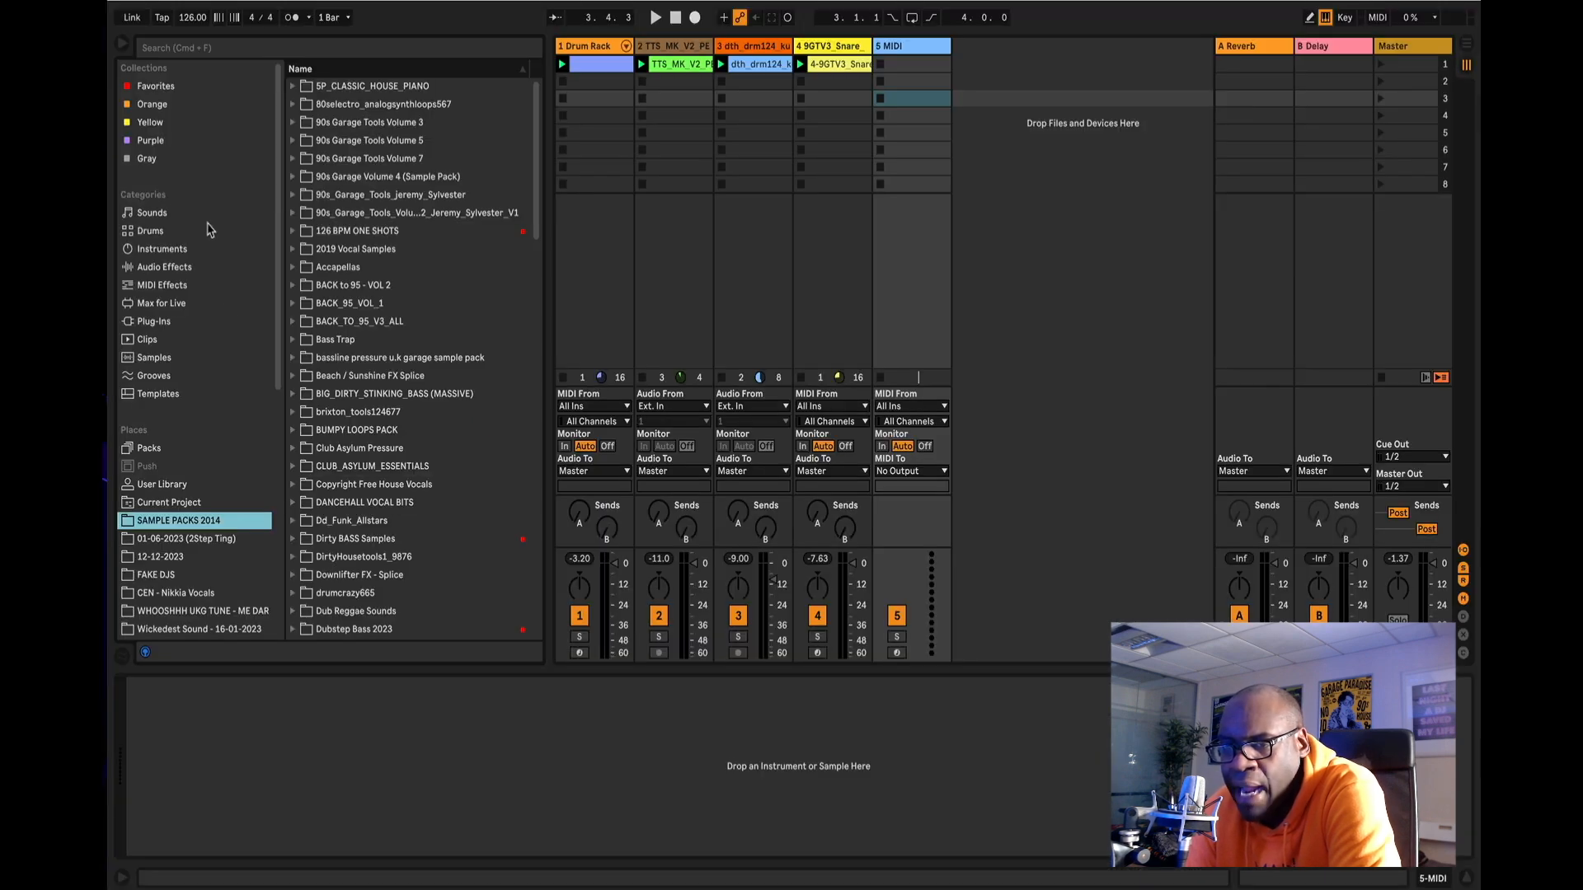
Load an empty Drum Rack from the Drums category onto the new MIDI track and select its A1 pad.
{"action": "left_click", "coordinate": [202, 231]}
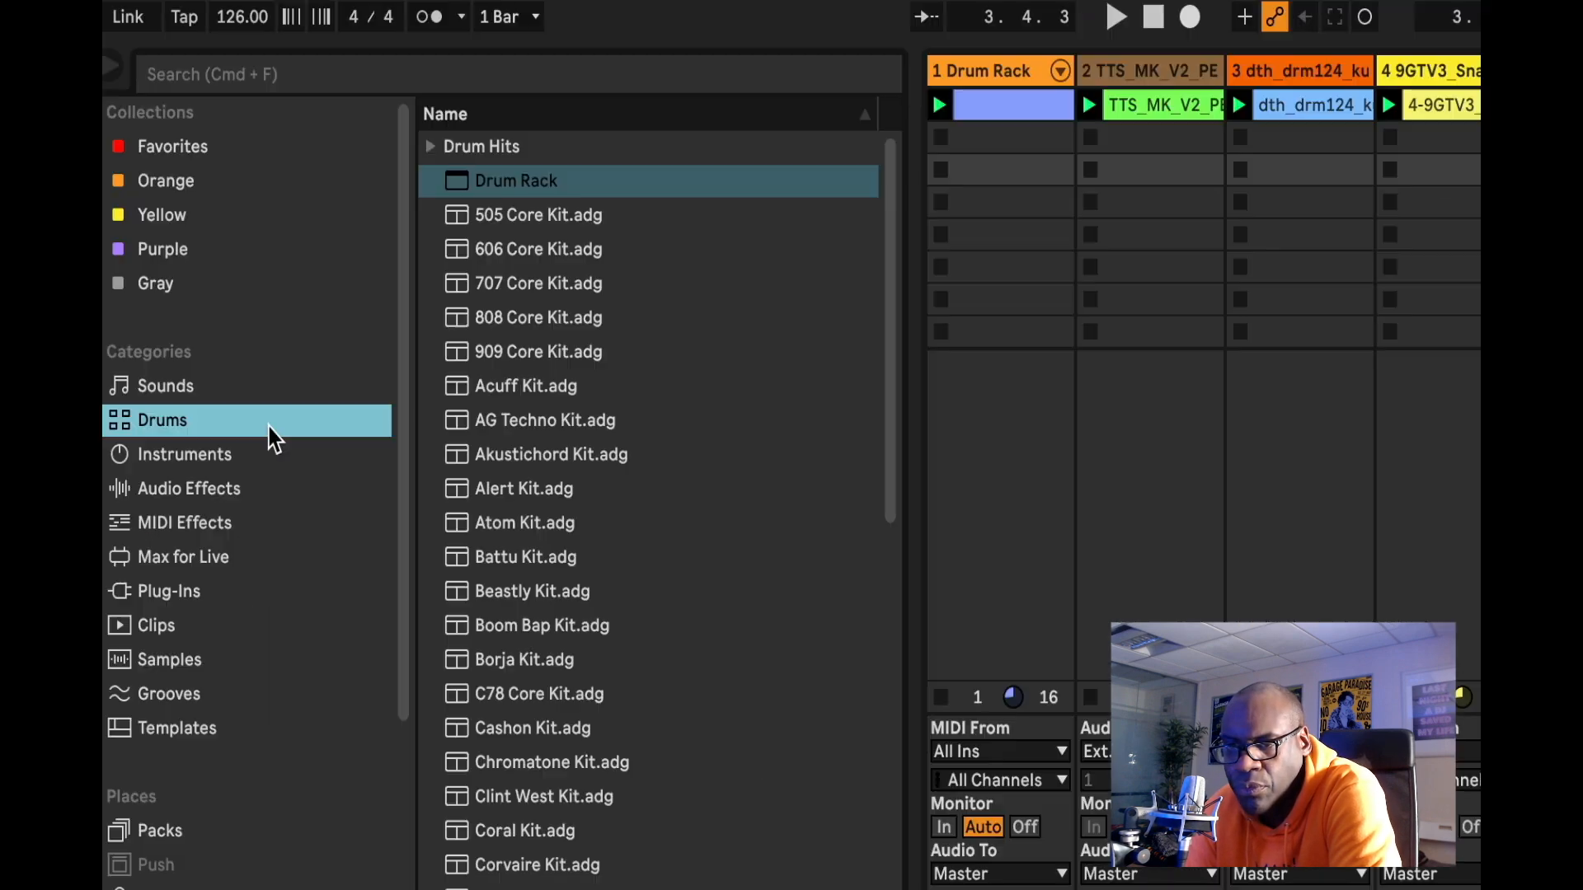
{"action": "left_click_drag", "start_coordinate": [325, 108], "coordinate": [495, 94]}
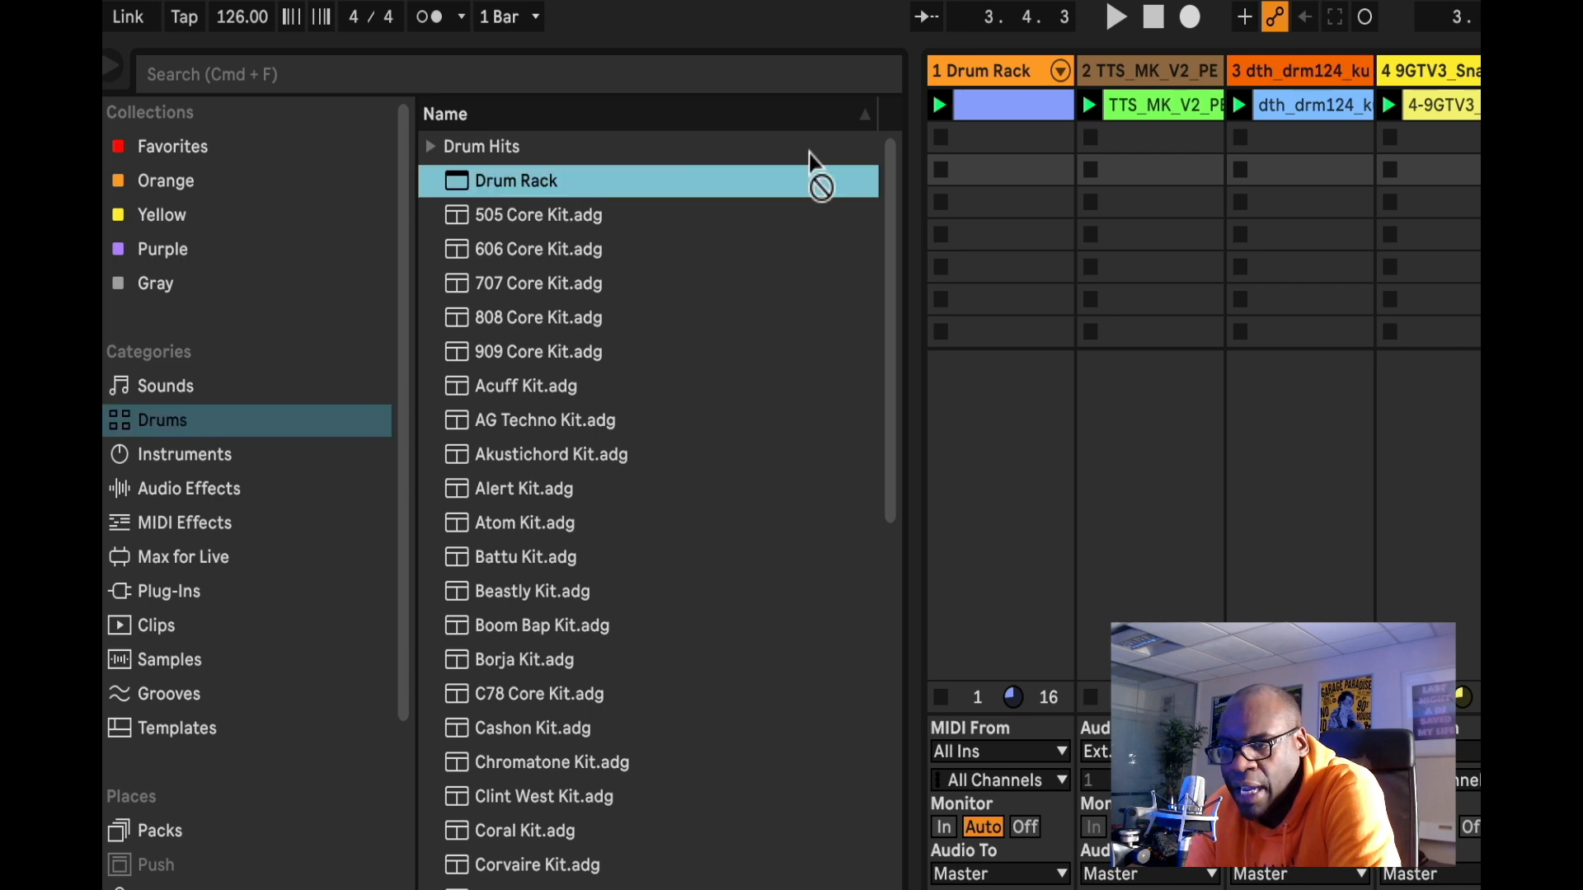
{"action": "left_click_drag", "start_coordinate": [811, 161], "coordinate": [1582, 179]}
{"action": "left_click_drag", "start_coordinate": [919, 100], "coordinate": [920, 100]}
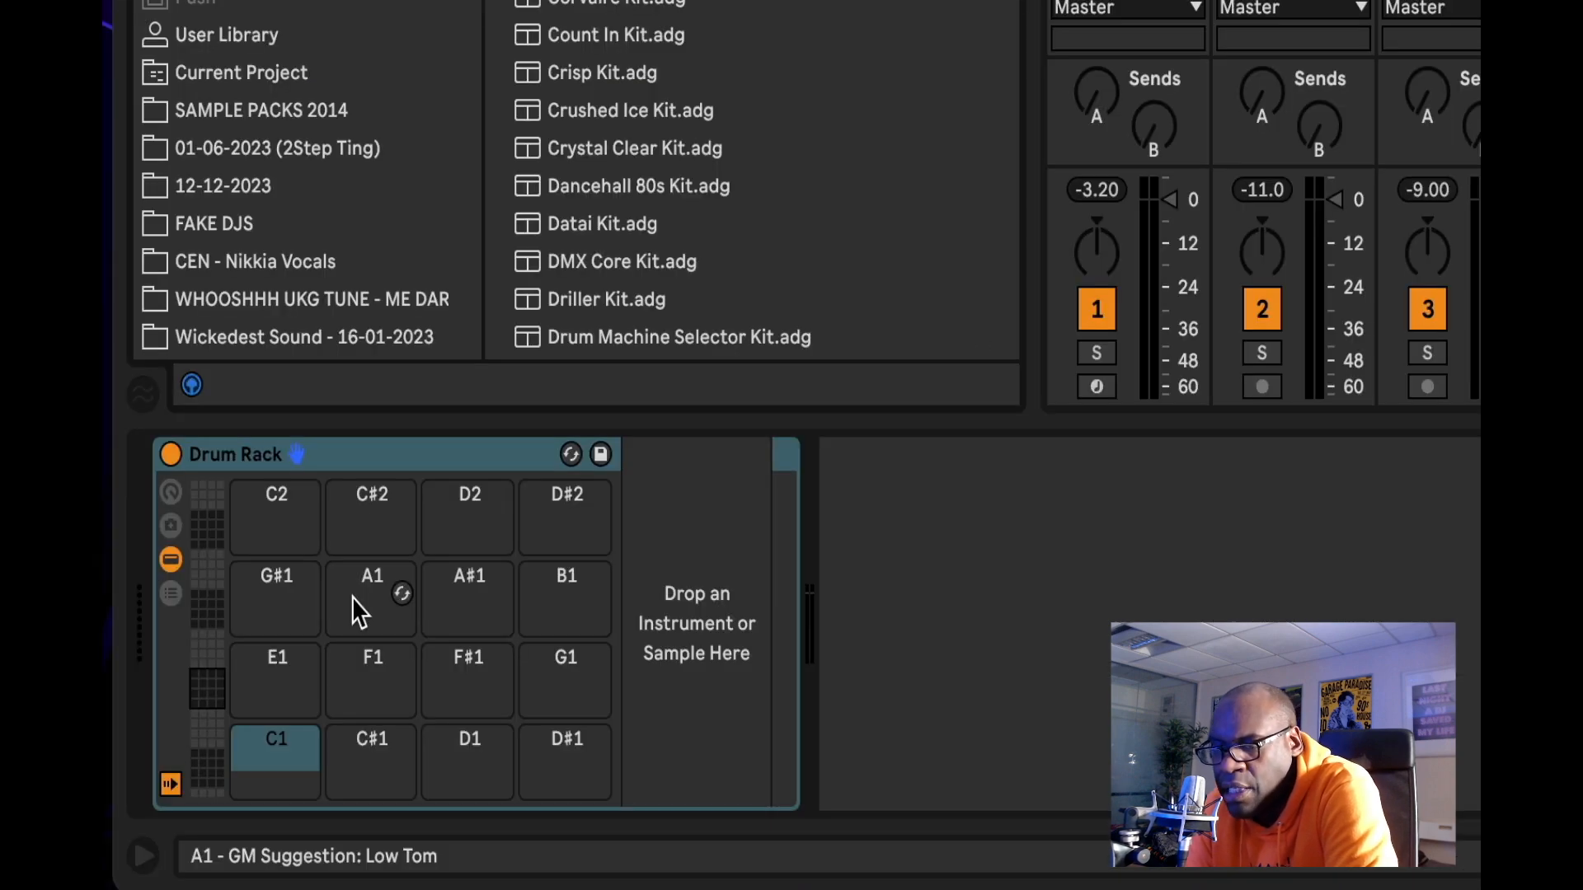
{"action": "left_click", "coordinate": [353, 597]}
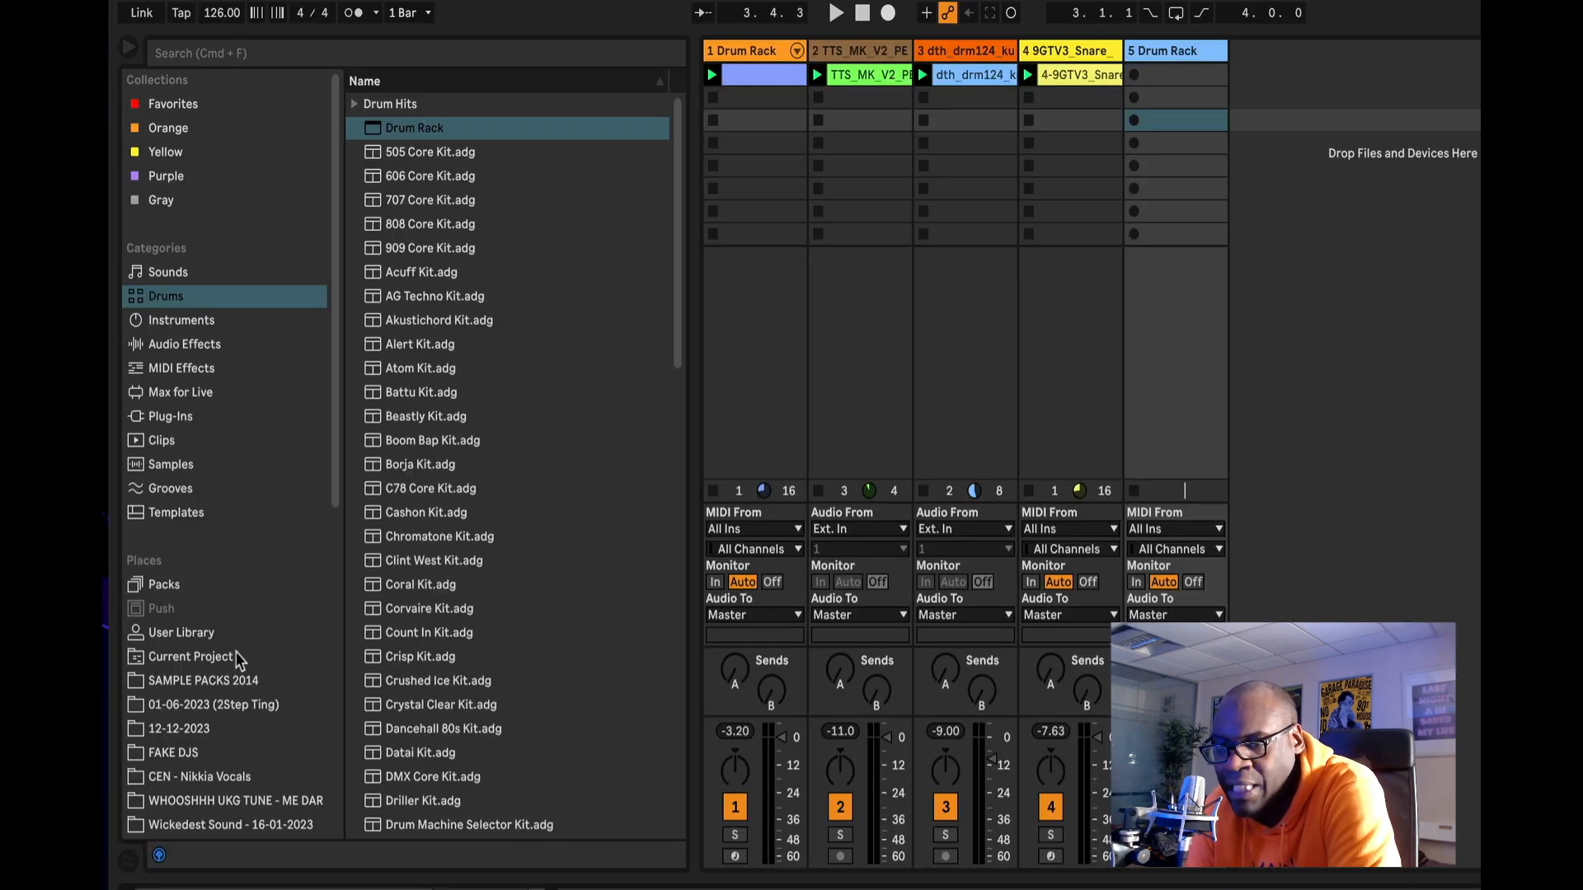
Find the PSL_VOL 2 pack in SAMPLE PACKS 2014 and expand its CHORD HITS WAV folder.
{"action": "left_click", "coordinate": [246, 682]}
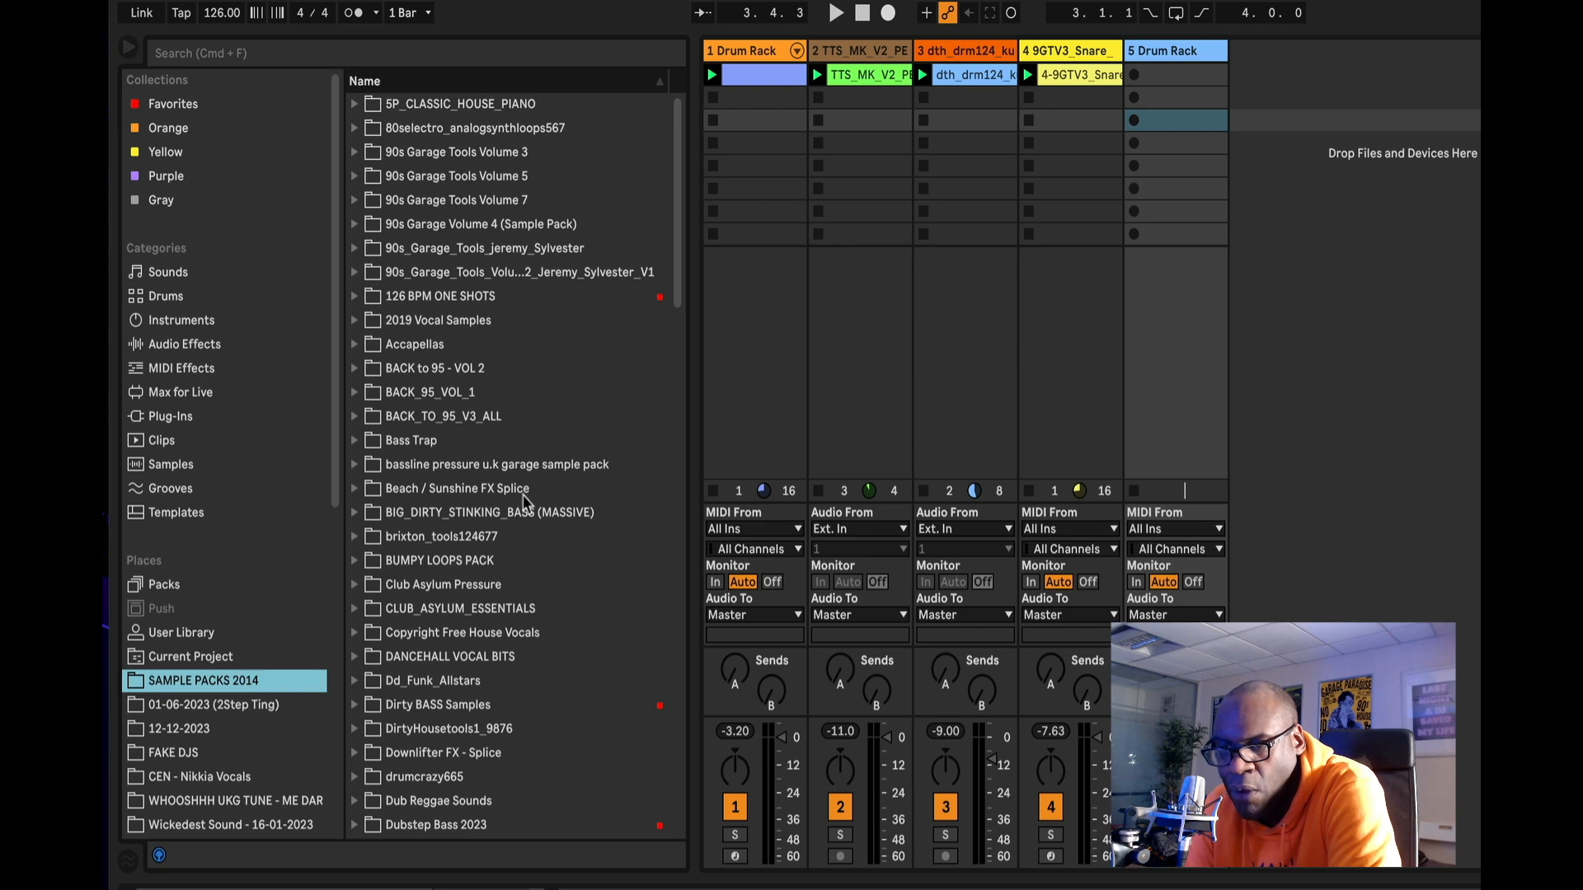
{"action": "scroll", "coordinate": [524, 501], "scroll_direction": "down", "scroll_amount": 15}
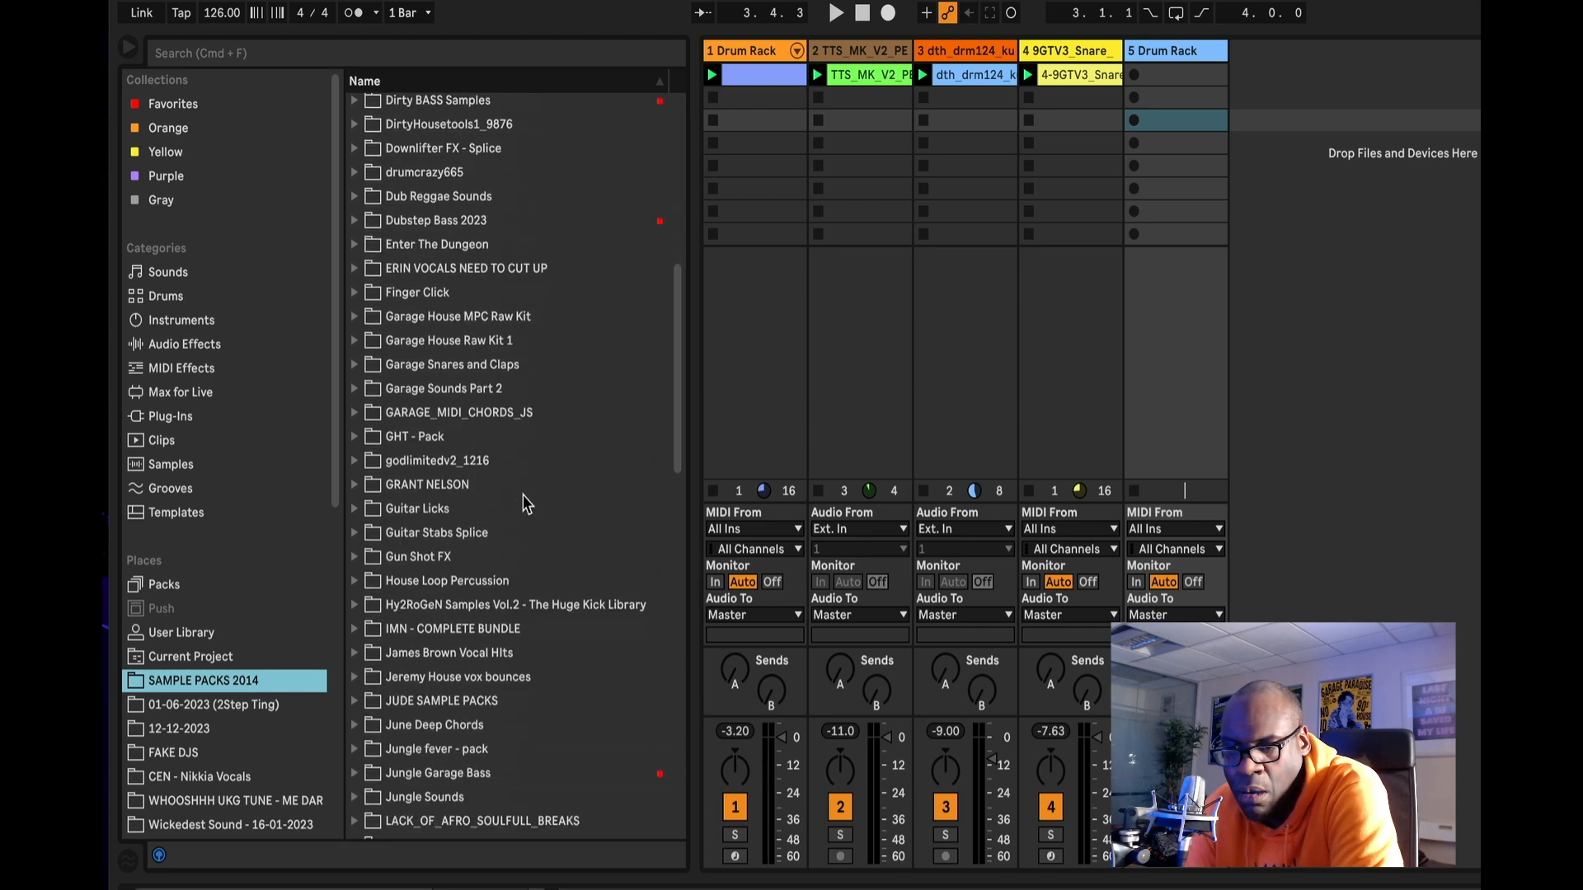
{"action": "scroll", "coordinate": [523, 494], "scroll_direction": "down", "scroll_amount": 1}
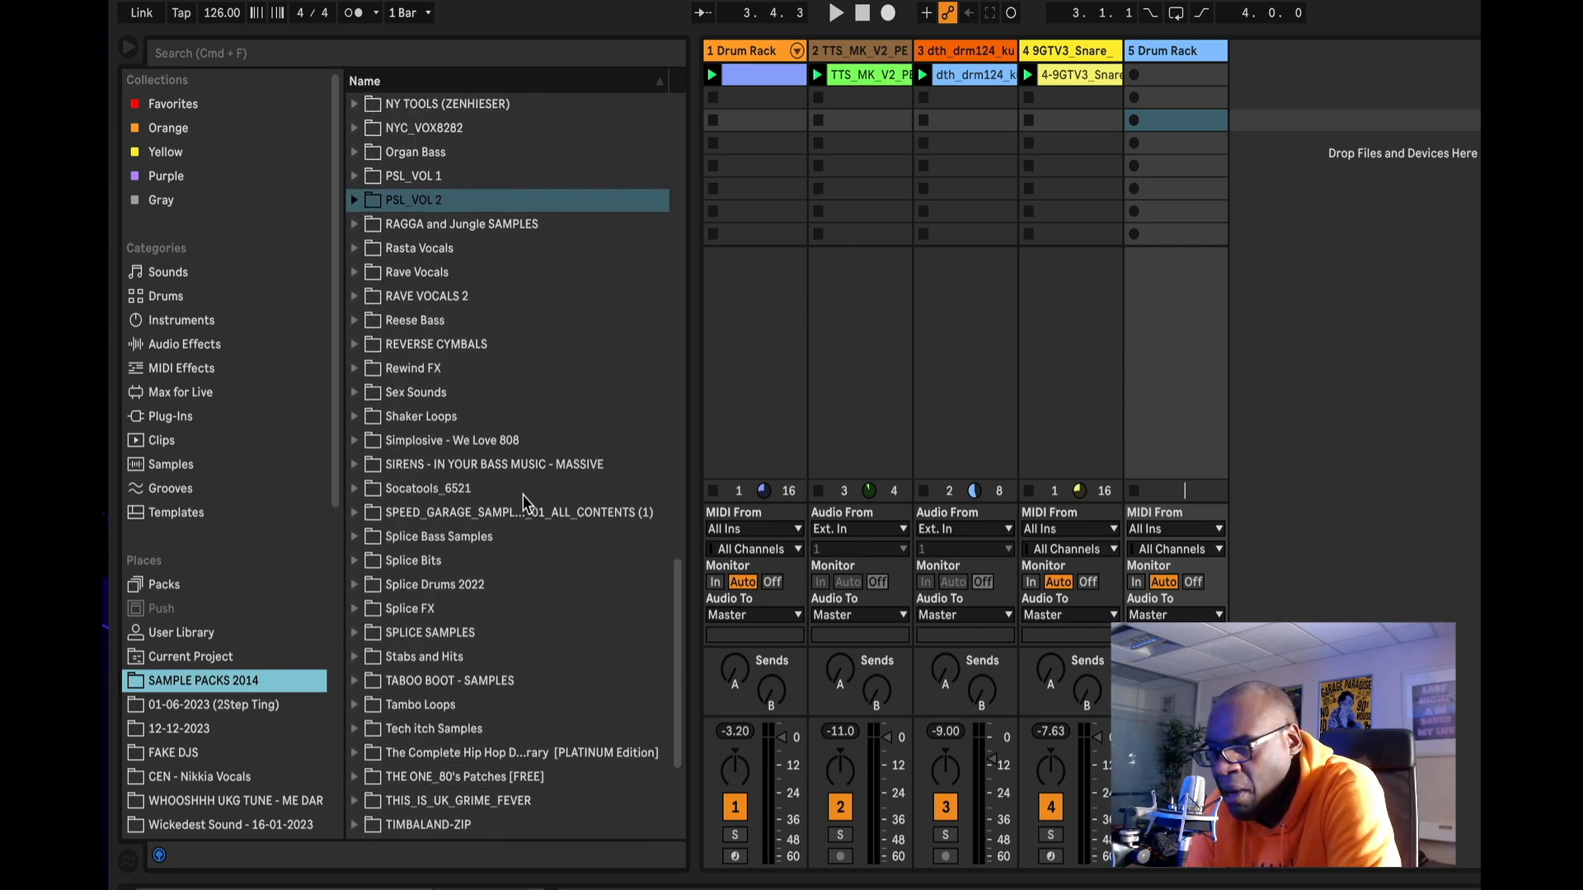
{"action": "right_click", "coordinate": [523, 495]}
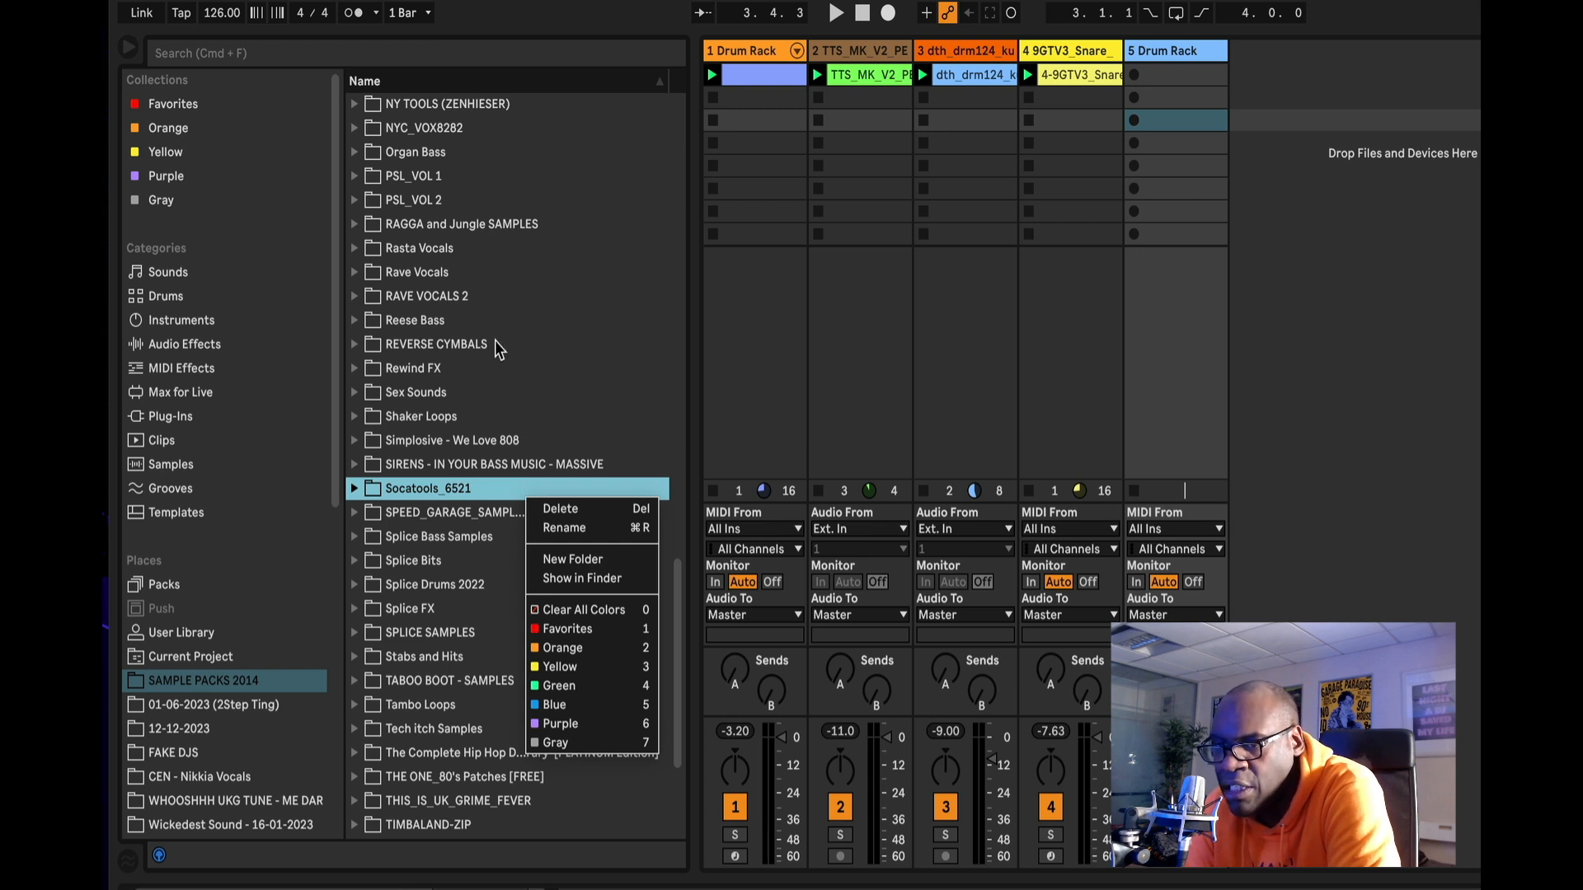
{"action": "left_click", "coordinate": [454, 212]}
{"action": "left_click", "coordinate": [466, 205]}
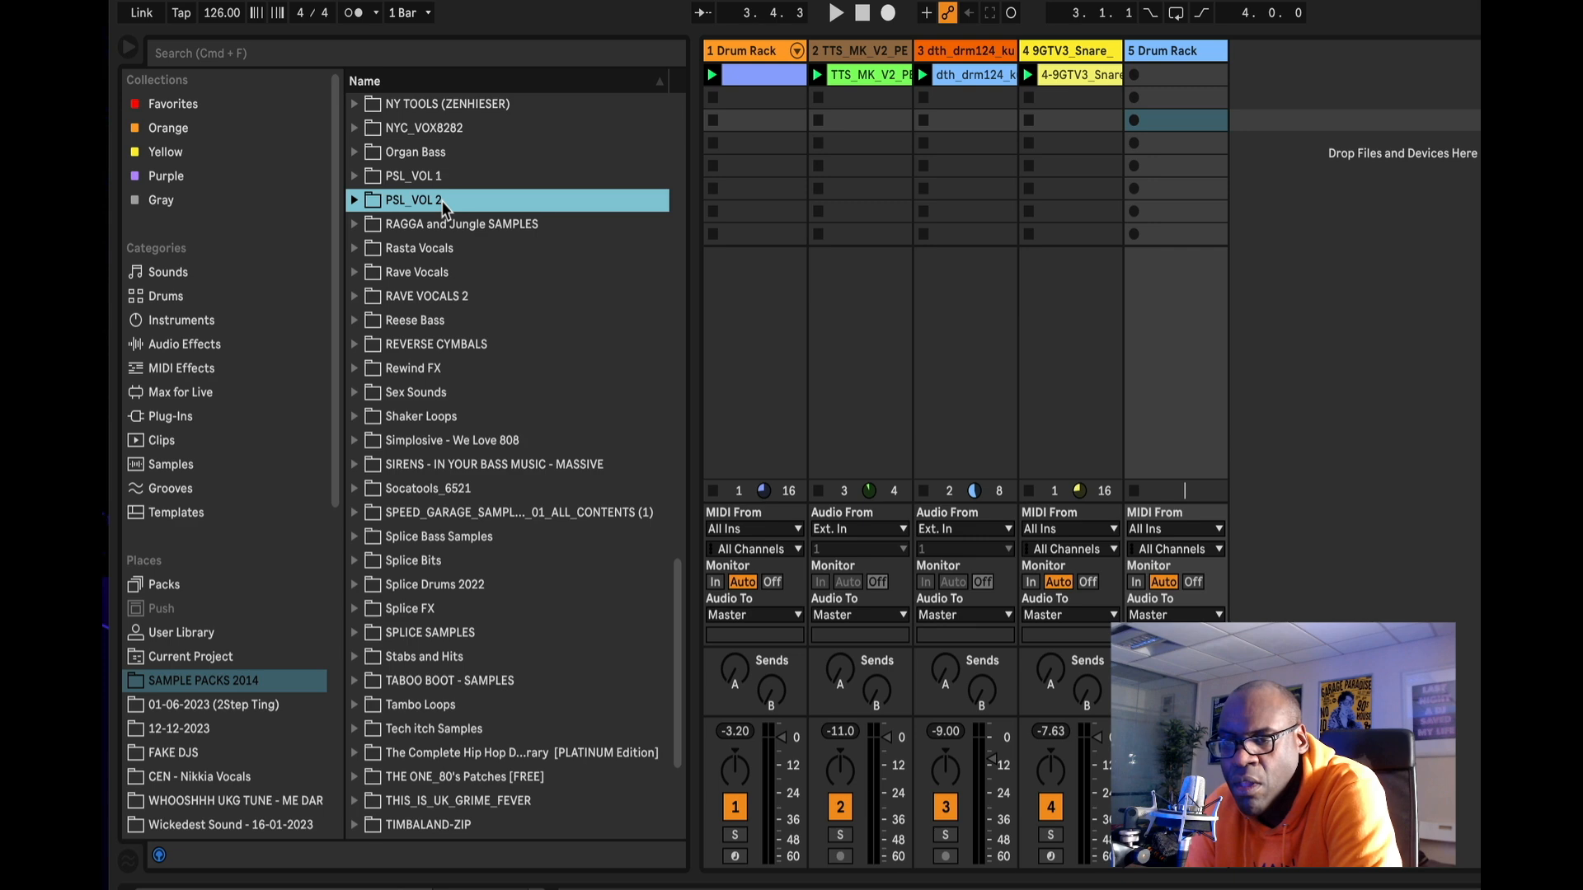
{"action": "left_click", "coordinate": [353, 200]}
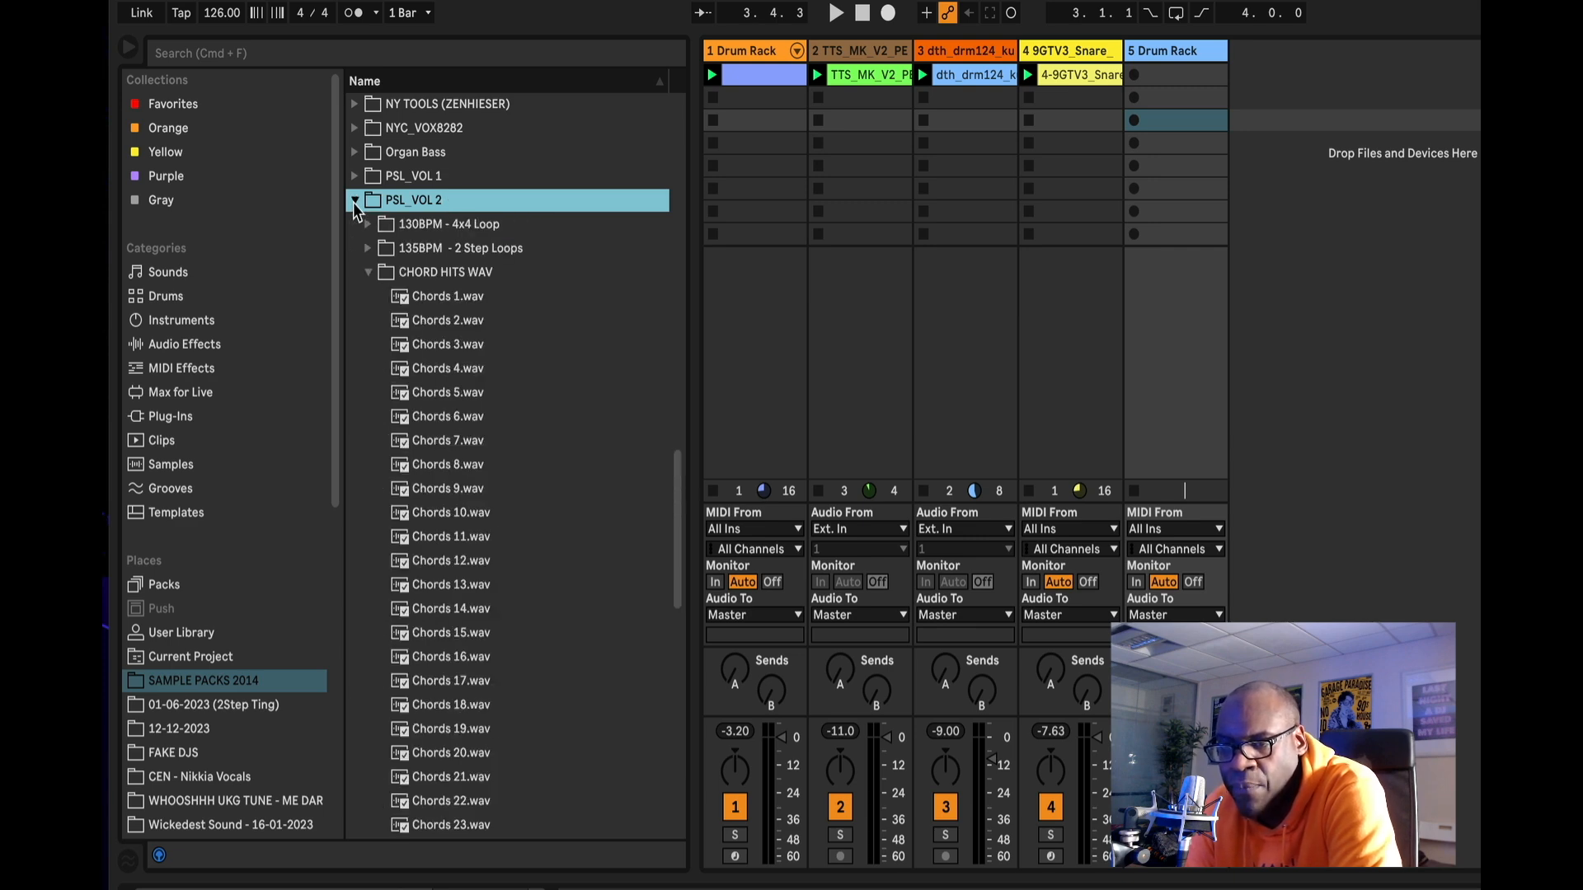
{"action": "left_click", "coordinate": [368, 272]}
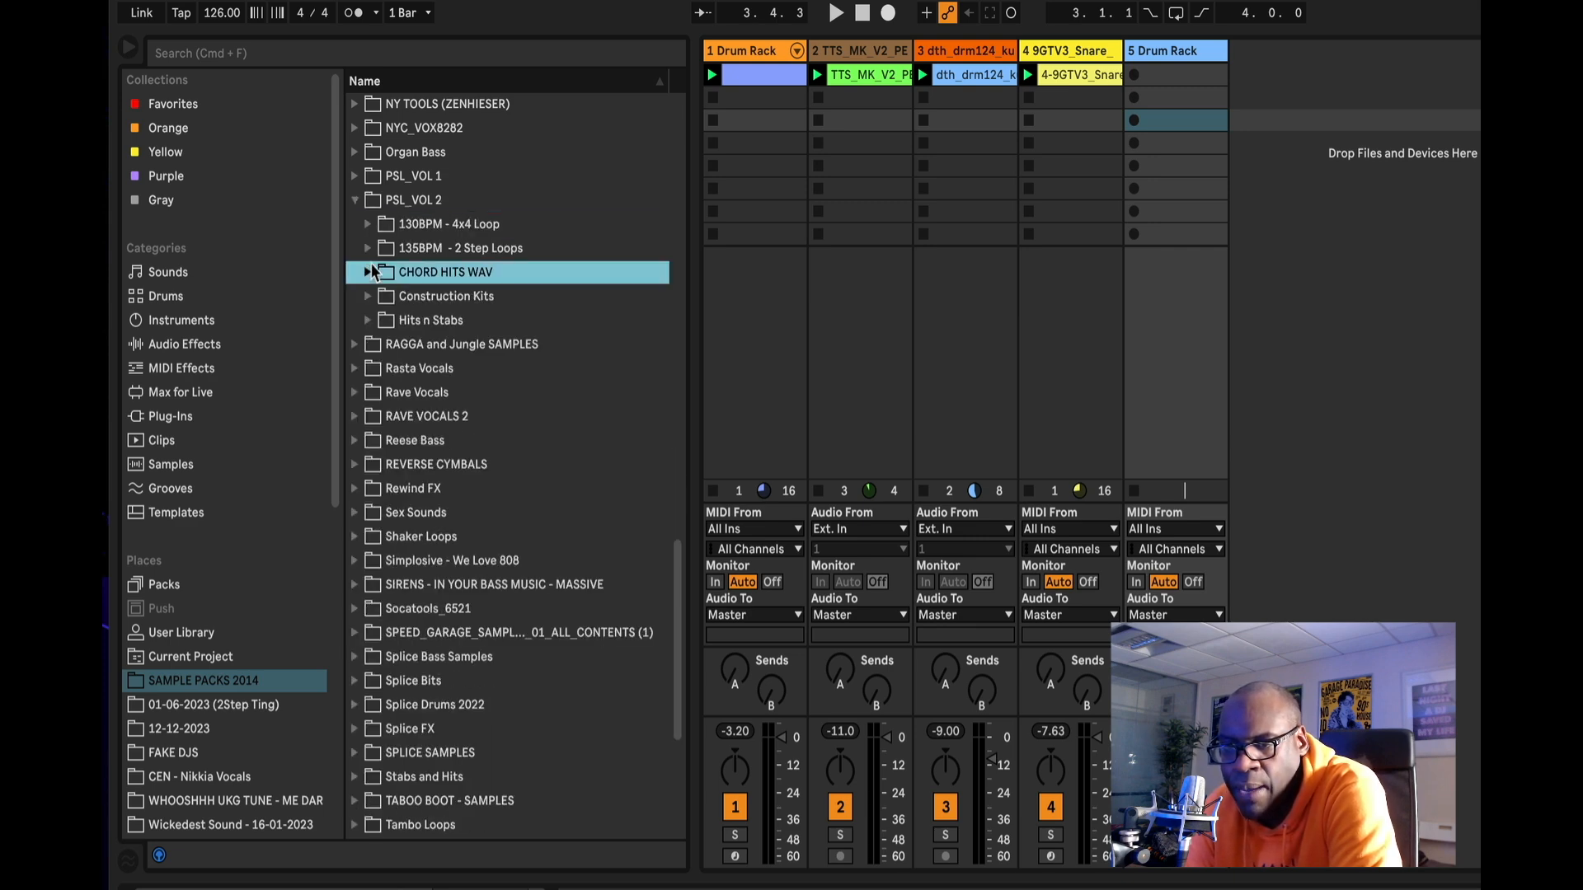
{"action": "left_click", "coordinate": [367, 273]}
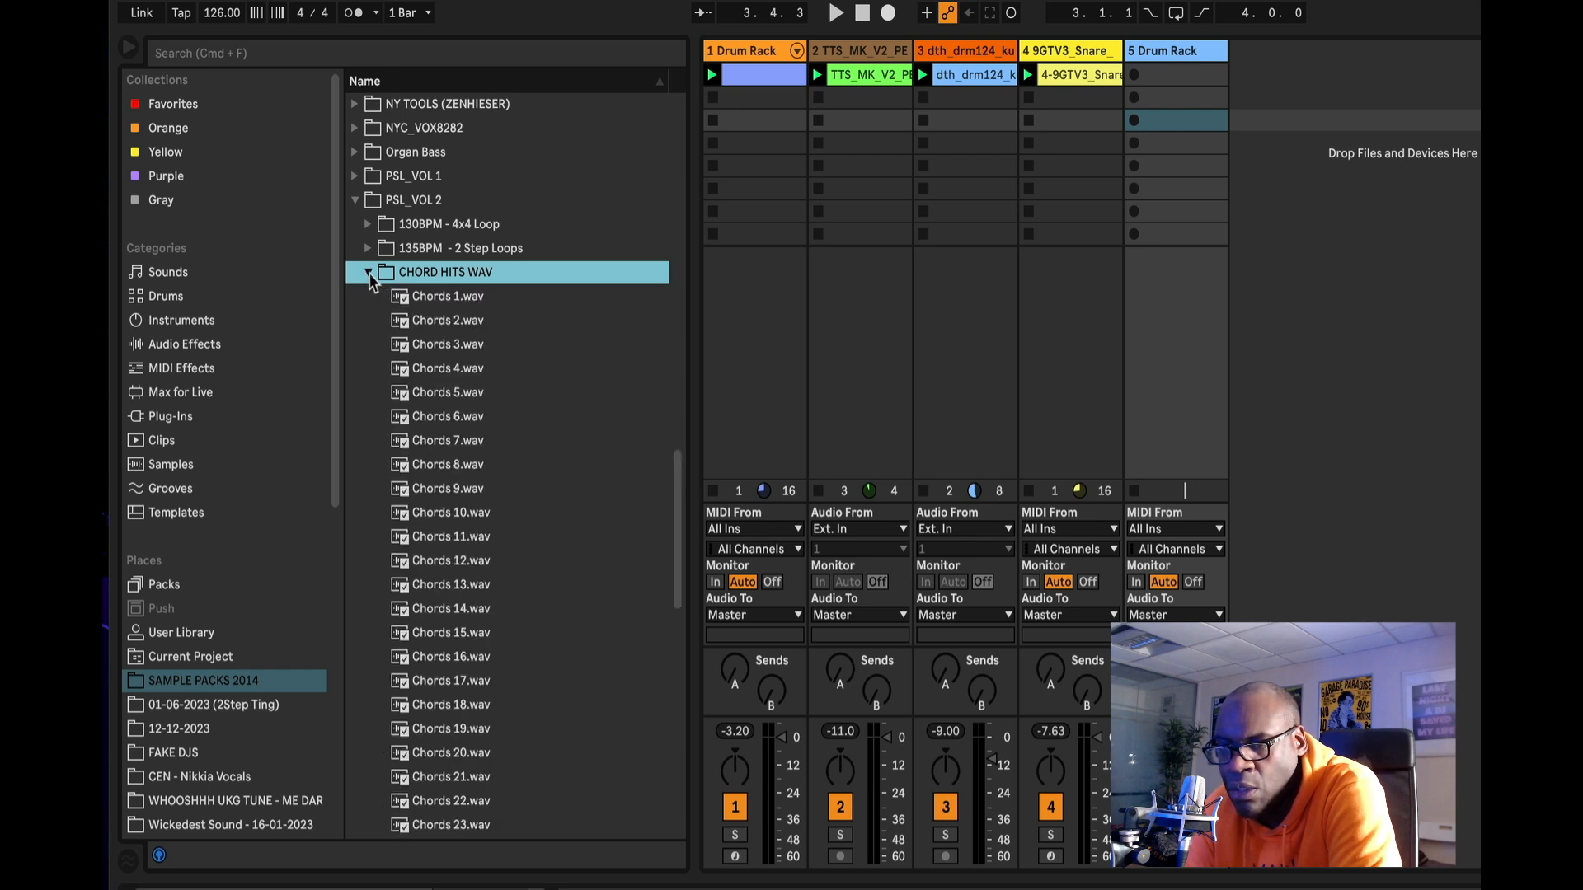
Audition the chord hits from Chords 1.wav through Chords 11.wav, replaying Chords 10.wav for comparison.
{"action": "left_click", "coordinate": [499, 310]}
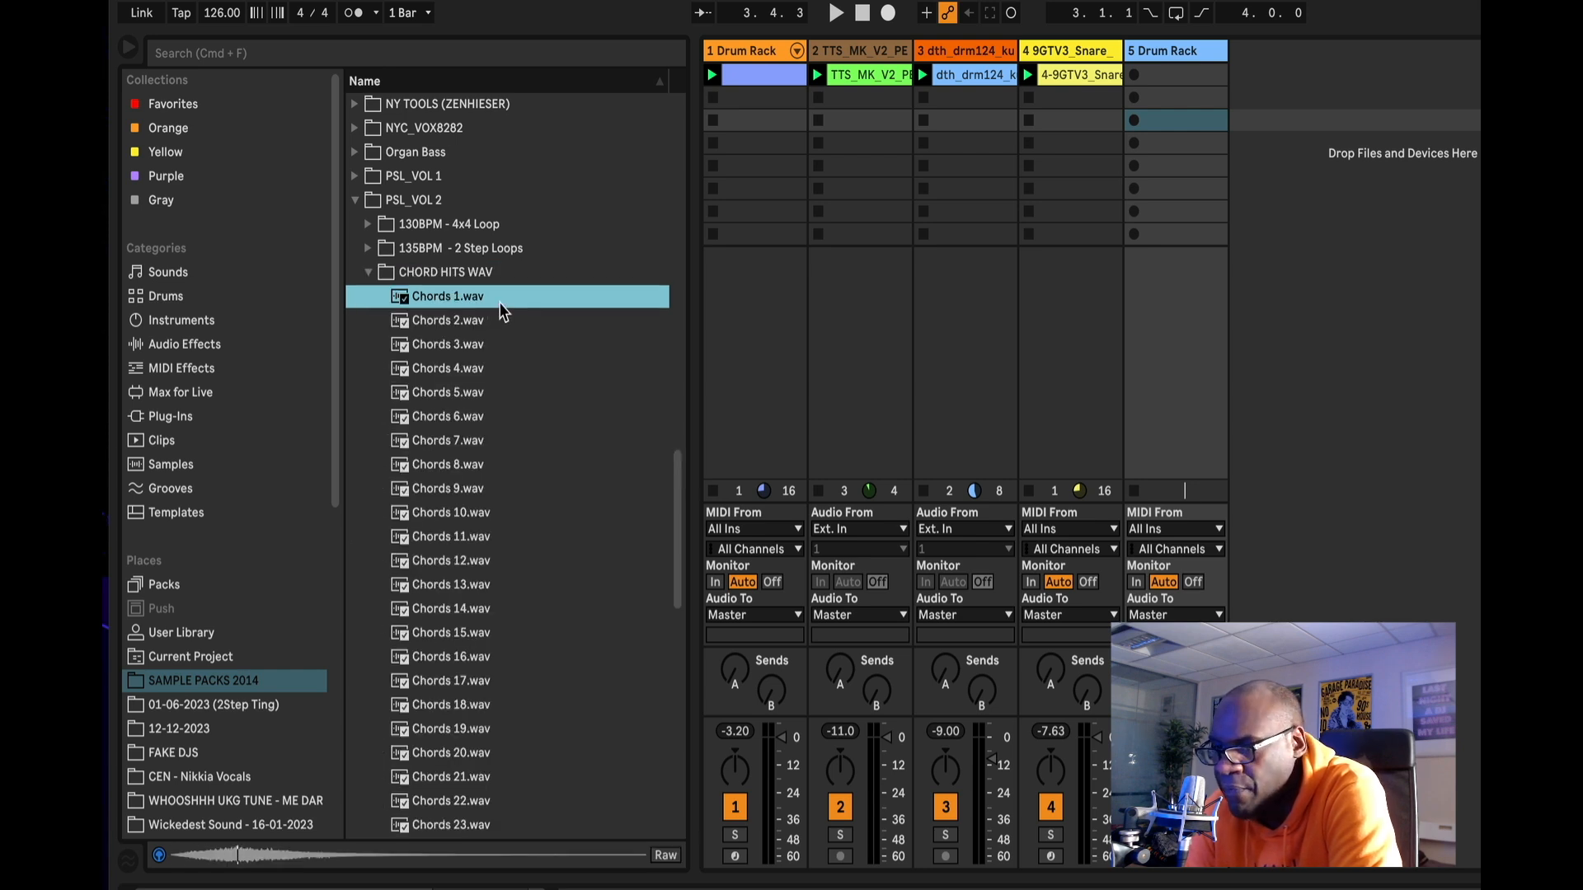
{"action": "key", "text": "Down"}
{"action": "key", "text": "Down"}
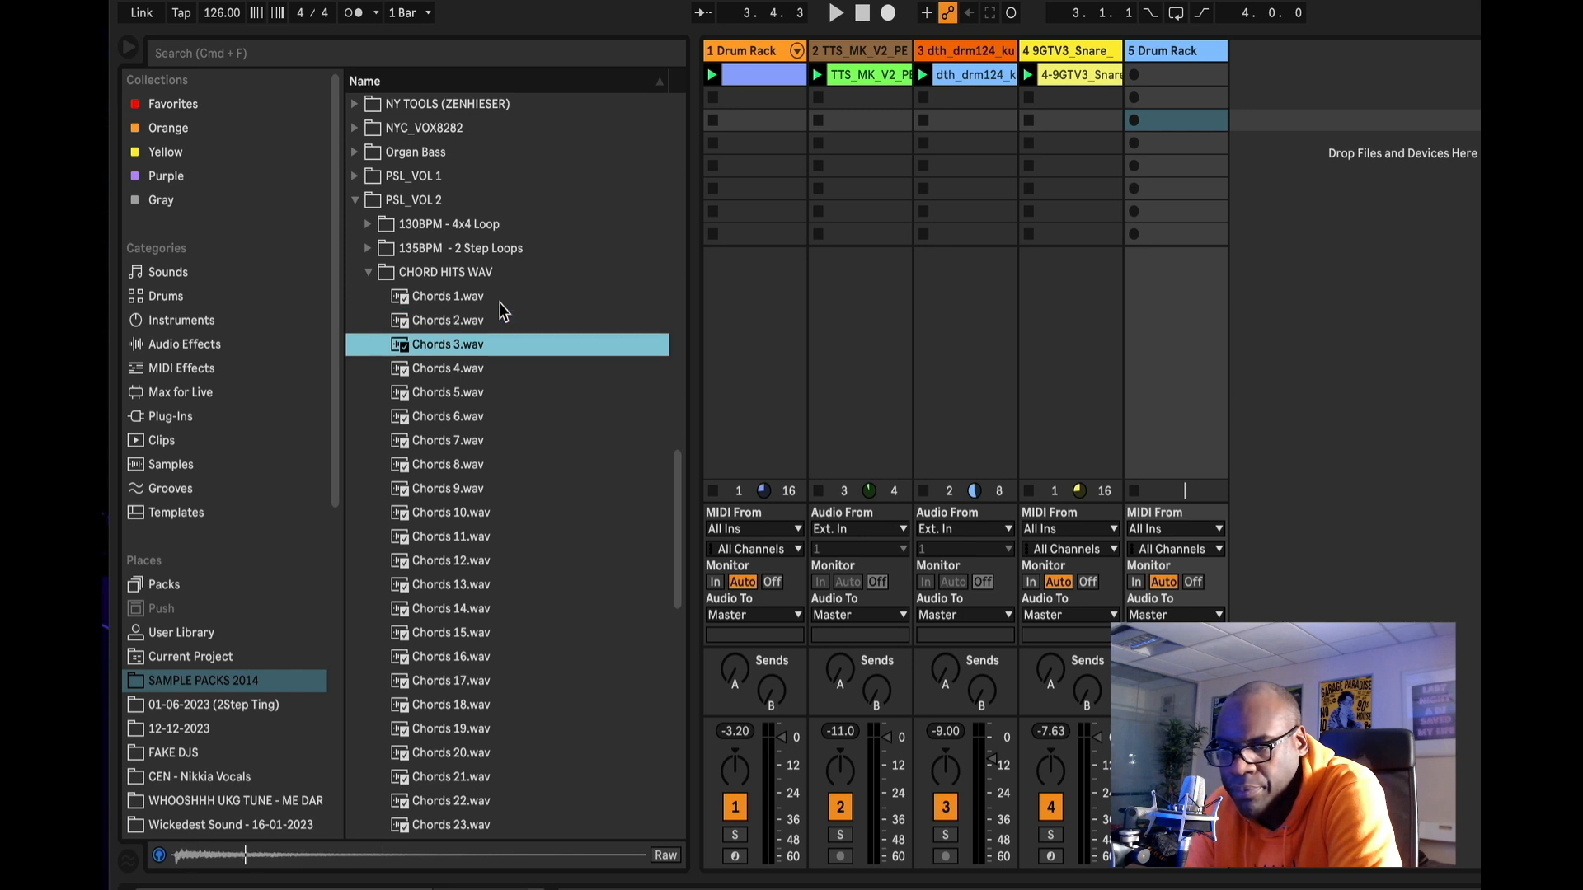
{"action": "key", "text": "Down"}
{"action": "key", "text": "Down"}
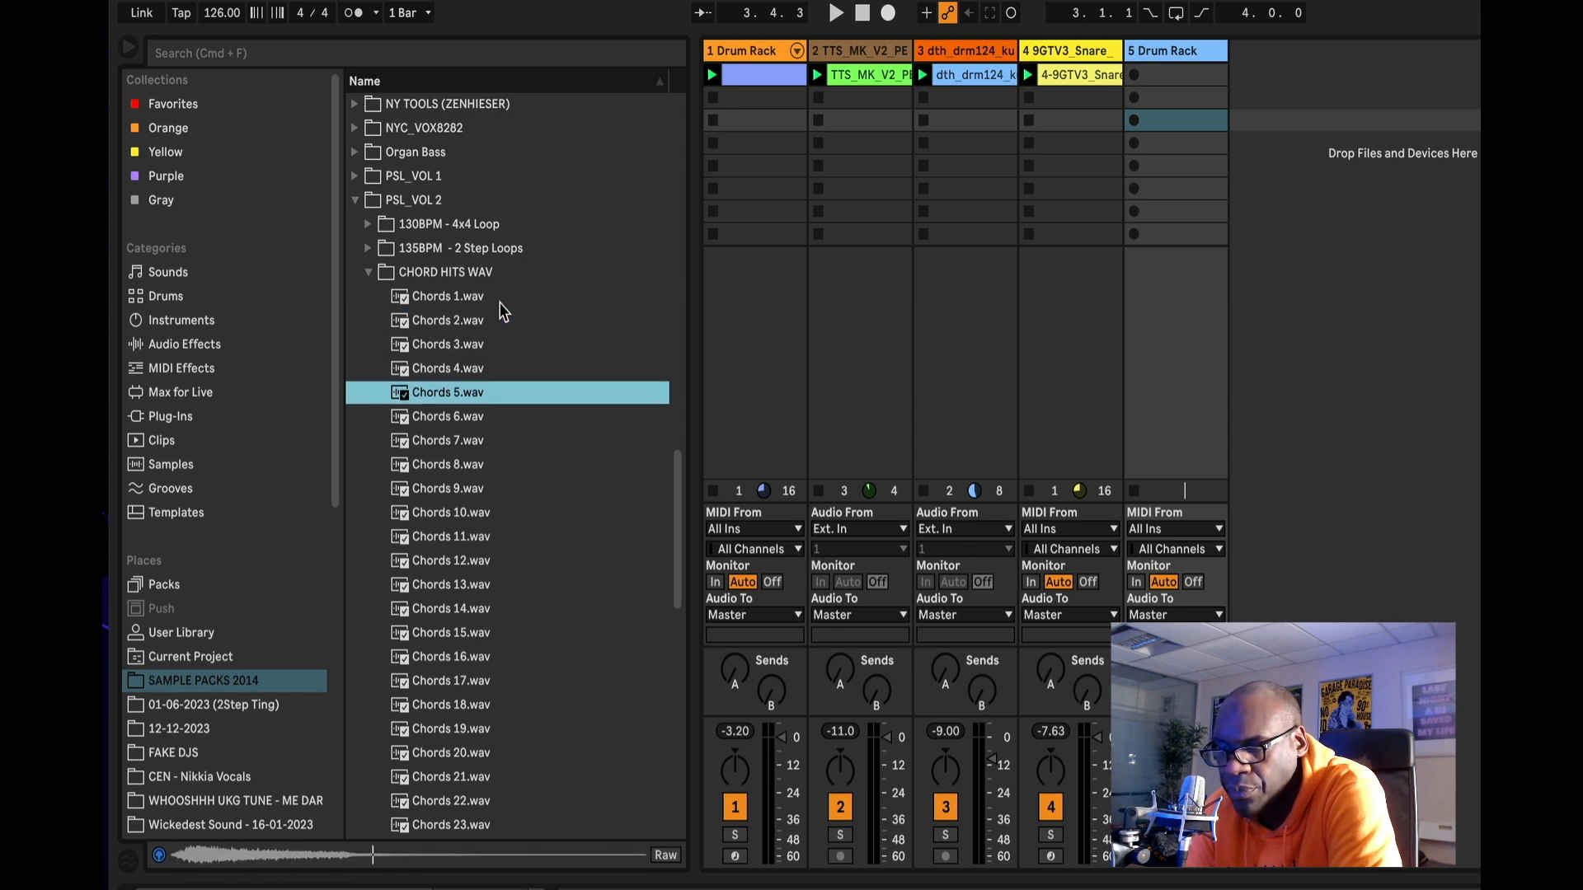
{"action": "key", "text": "Down"}
{"action": "key", "text": "Down"}
{"action": "key", "text": "Down"}
{"action": "key", "text": "Down"}
{"action": "key", "text": "Down"}
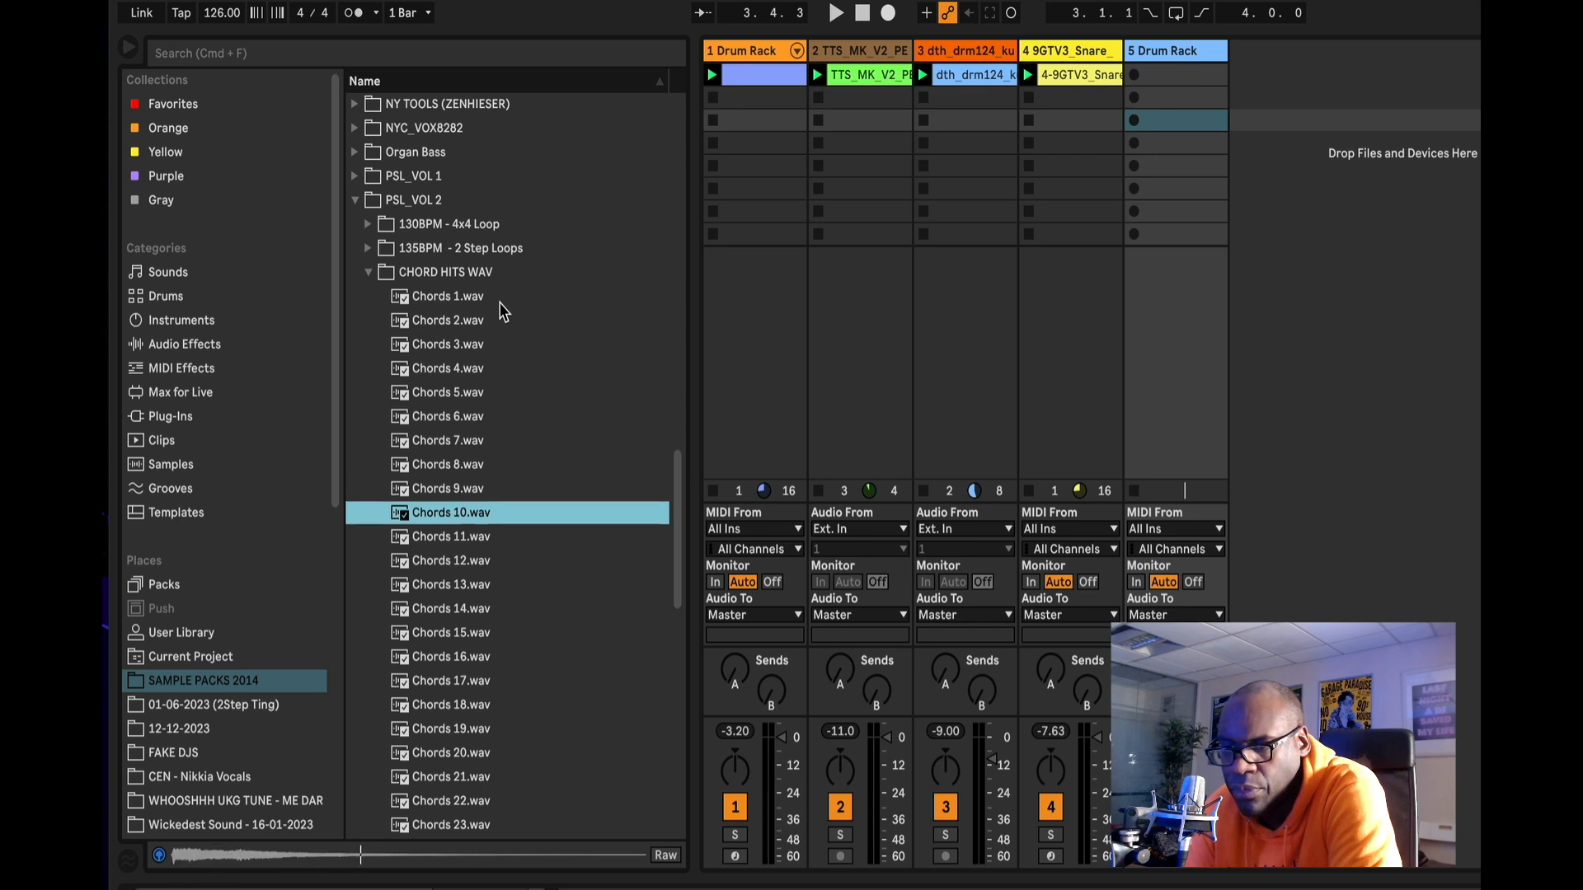
{"action": "key", "text": "Down"}
{"action": "key", "text": "Up"}
{"action": "left_click", "coordinate": [498, 302]}
{"action": "left_click", "coordinate": [468, 512]}
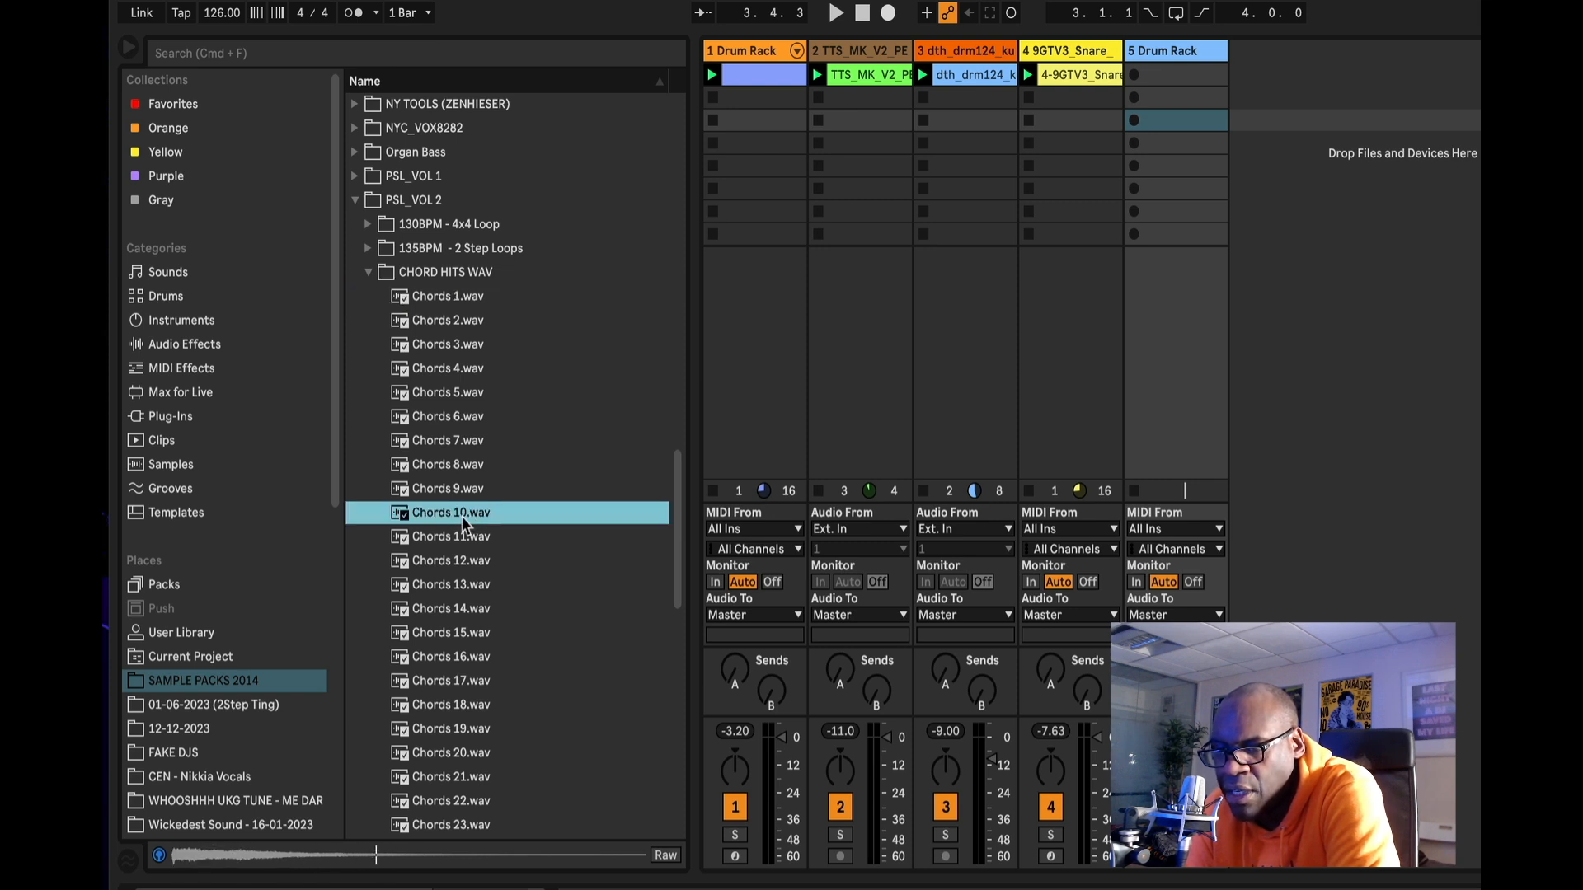
{"action": "left_click", "coordinate": [447, 537]}
Load Chords 10.wav onto the C1 pad of the new Drum Rack.
{"action": "left_click", "coordinate": [448, 512]}
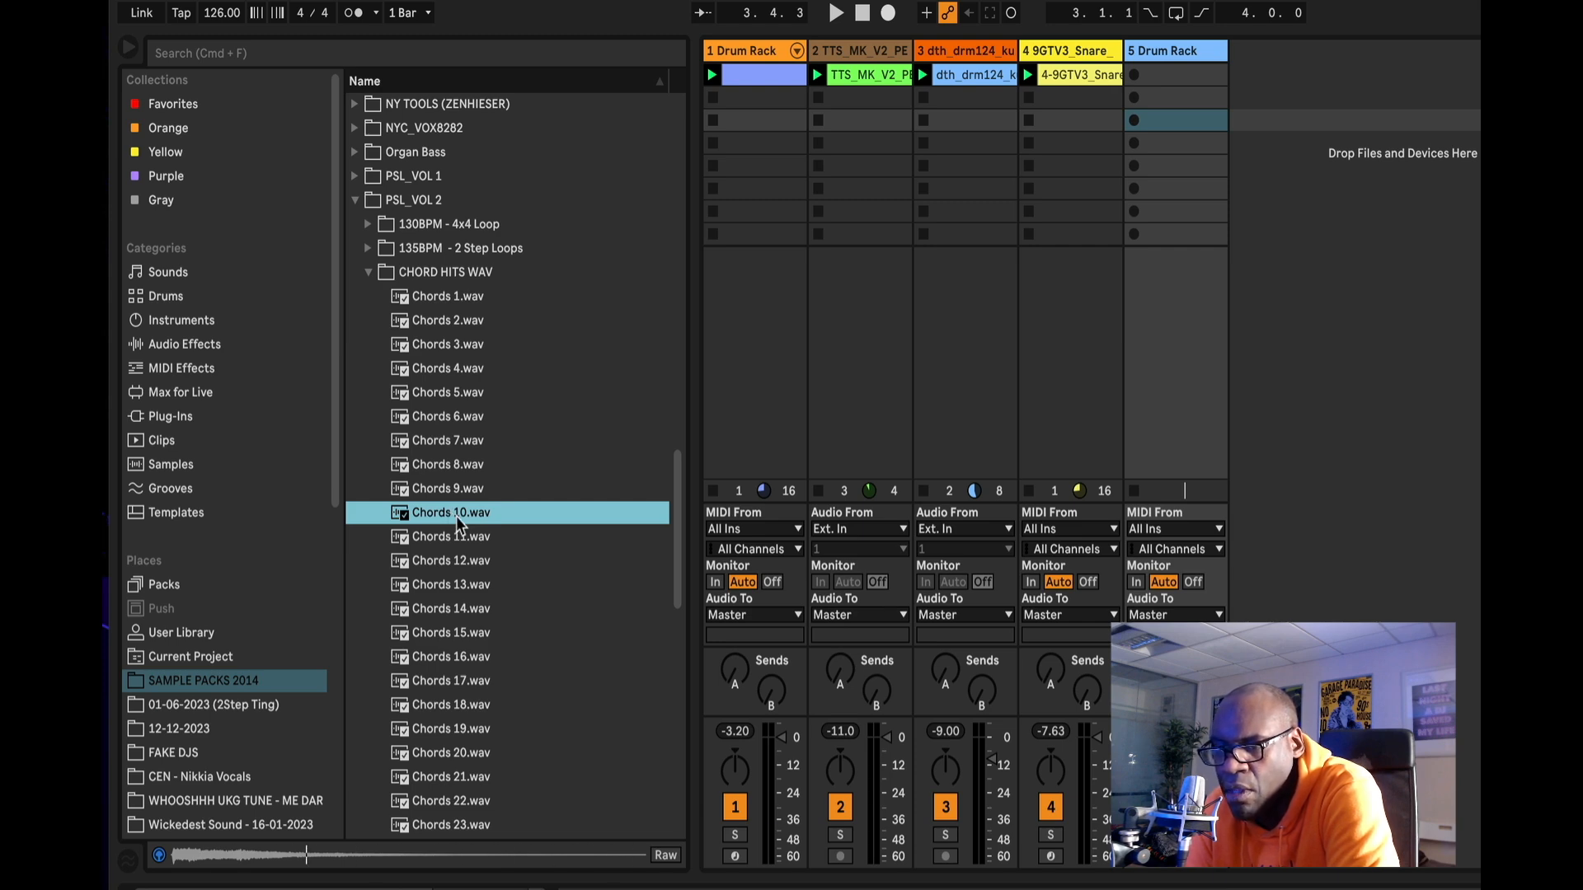
{"action": "left_click_drag", "start_coordinate": [461, 521], "coordinate": [397, 703]}
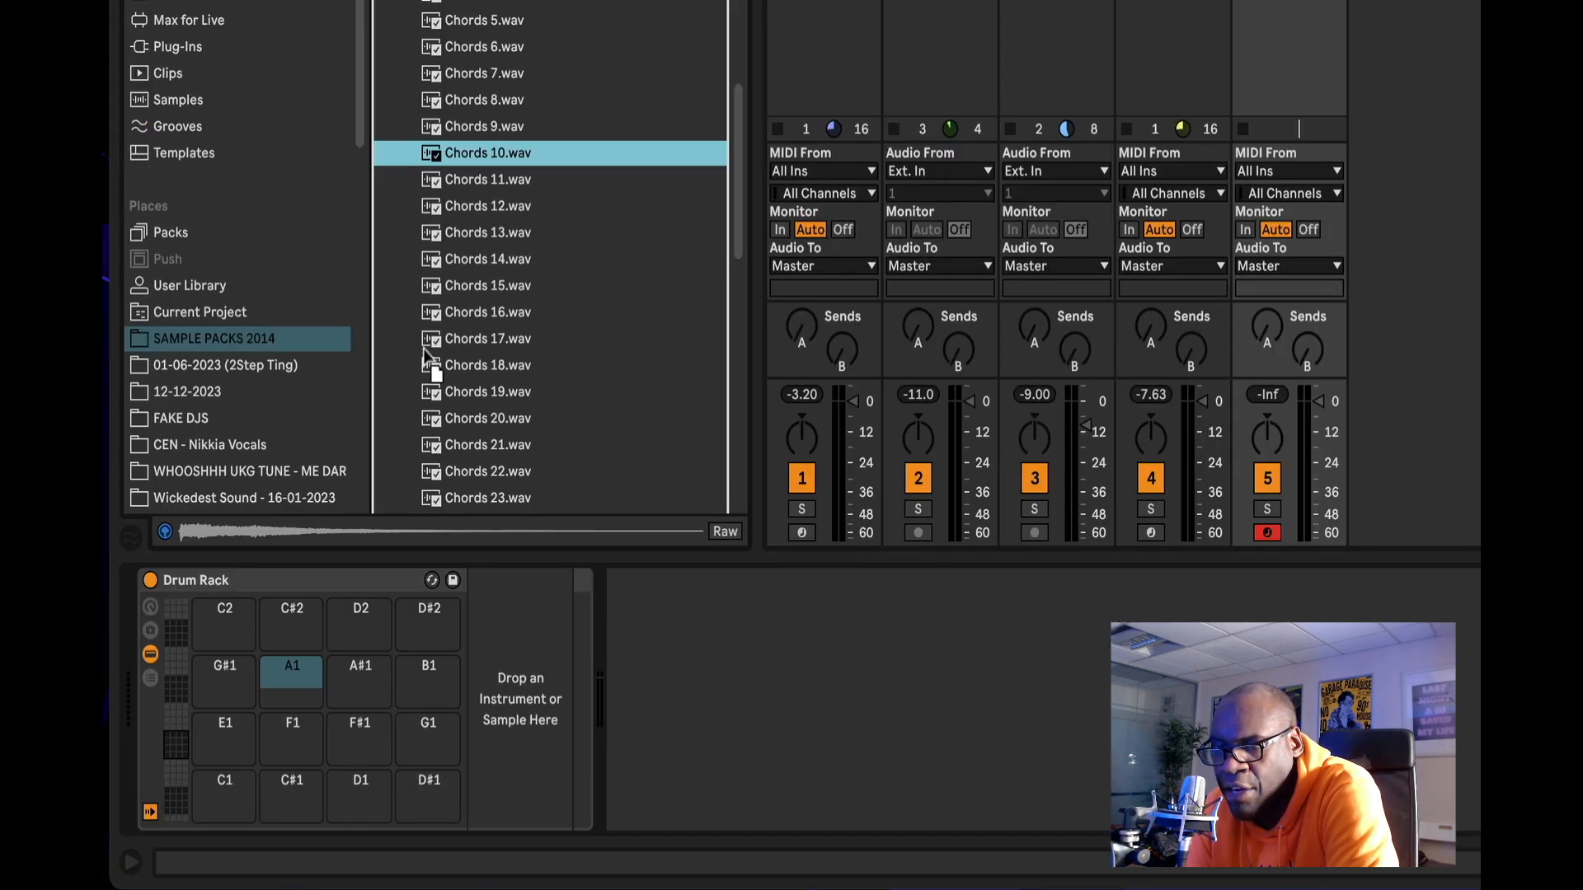
{"action": "left_click_drag", "start_coordinate": [425, 356], "coordinate": [221, 816]}
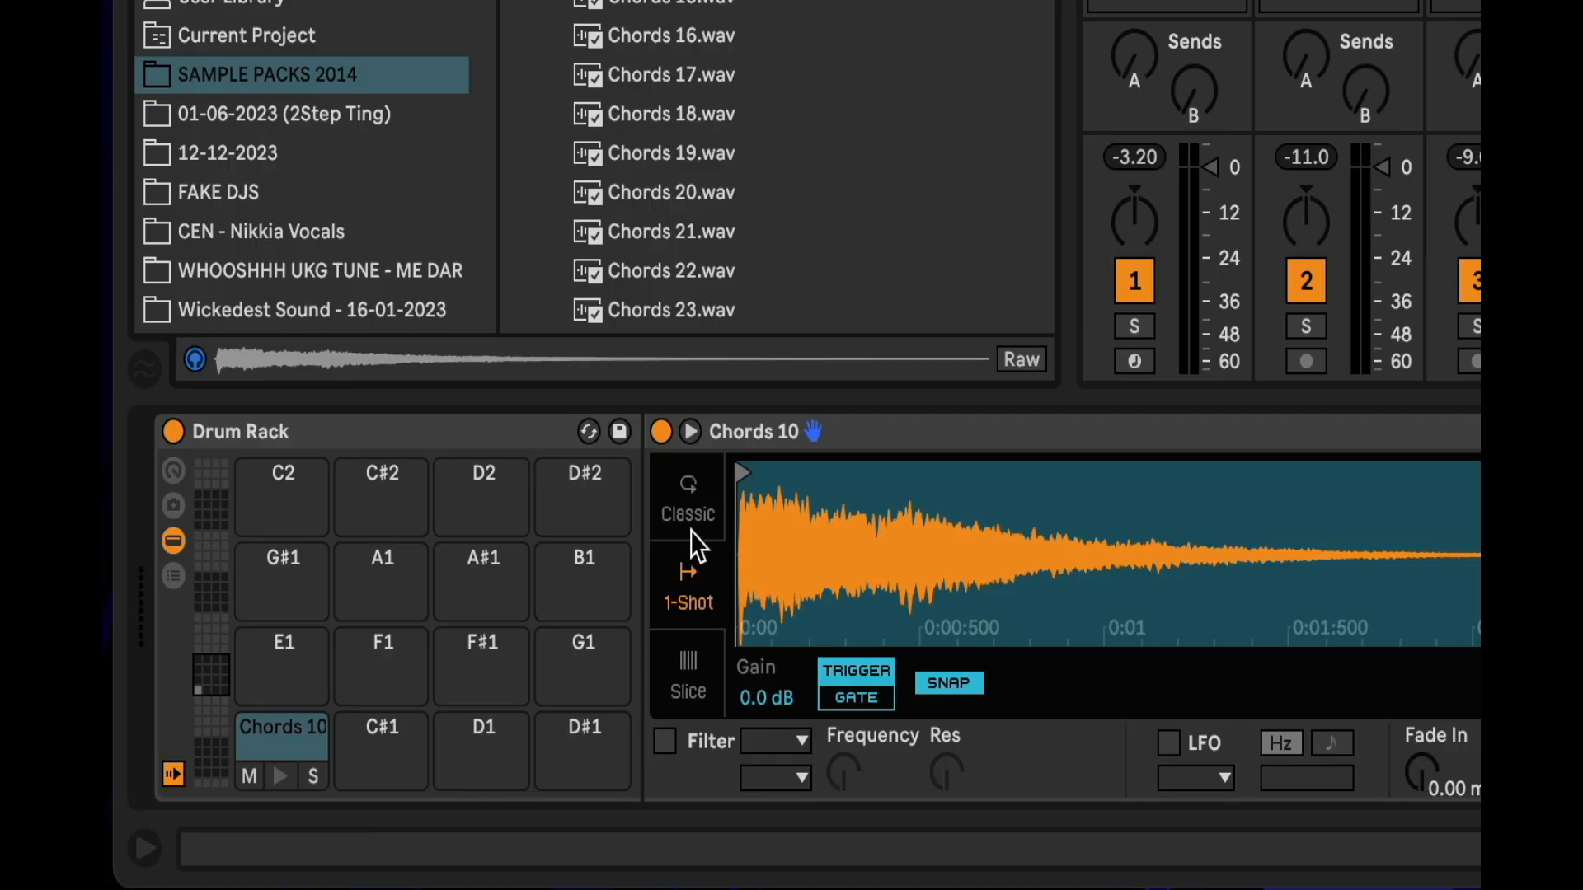
Switch the Chords 10 sampler to Classic mode, set its release to 1.00 ms, and play the pad.
{"action": "left_click", "coordinate": [690, 517]}
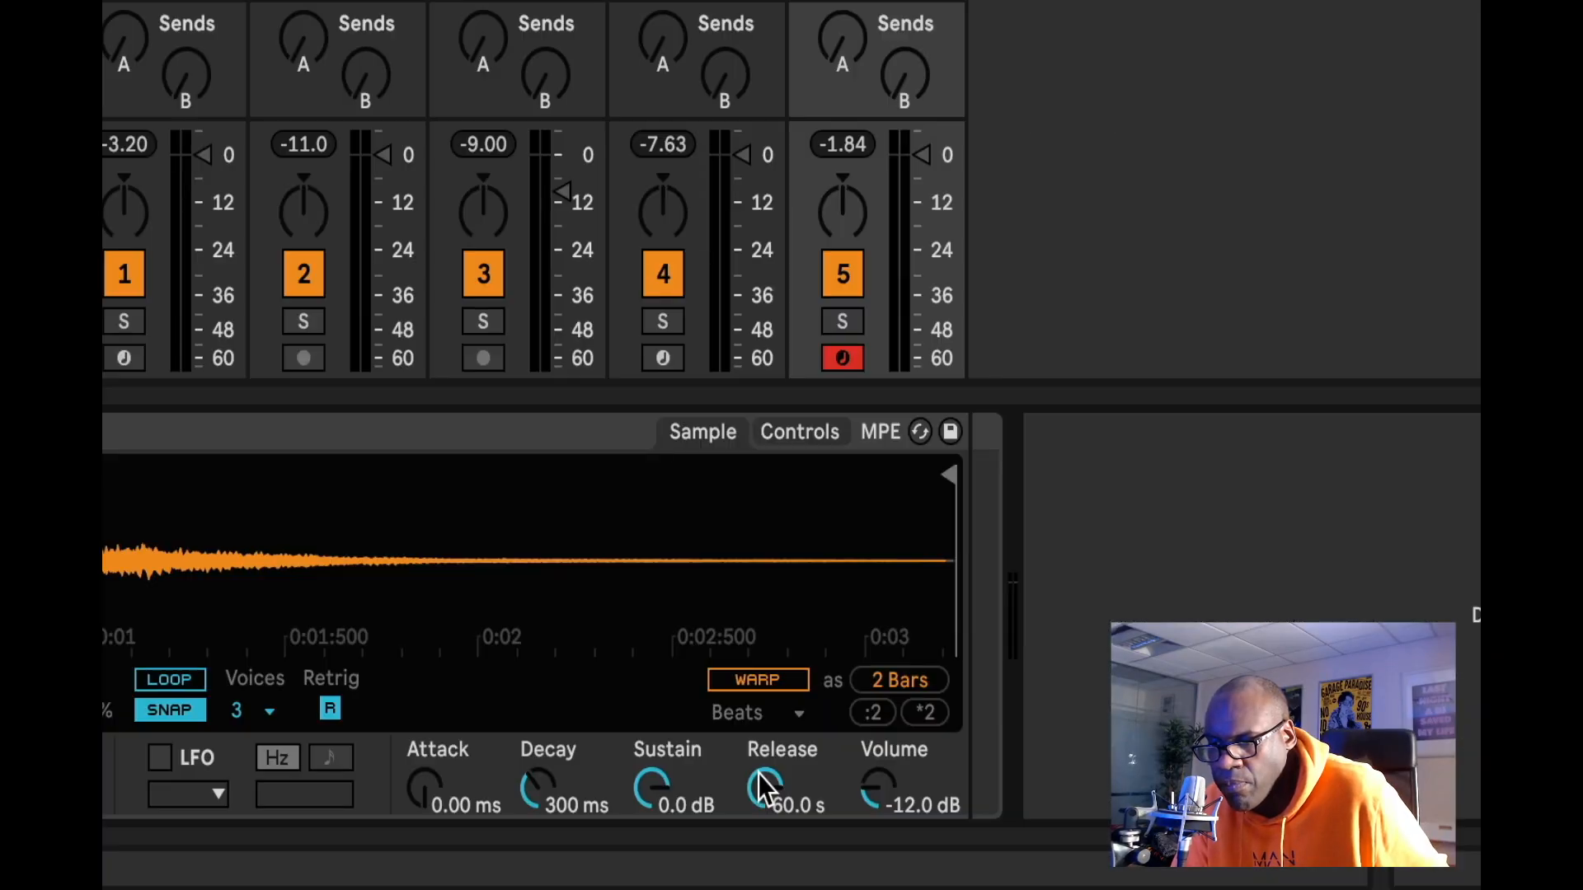
{"action": "left_click_drag", "start_coordinate": [766, 787], "coordinate": [765, 878]}
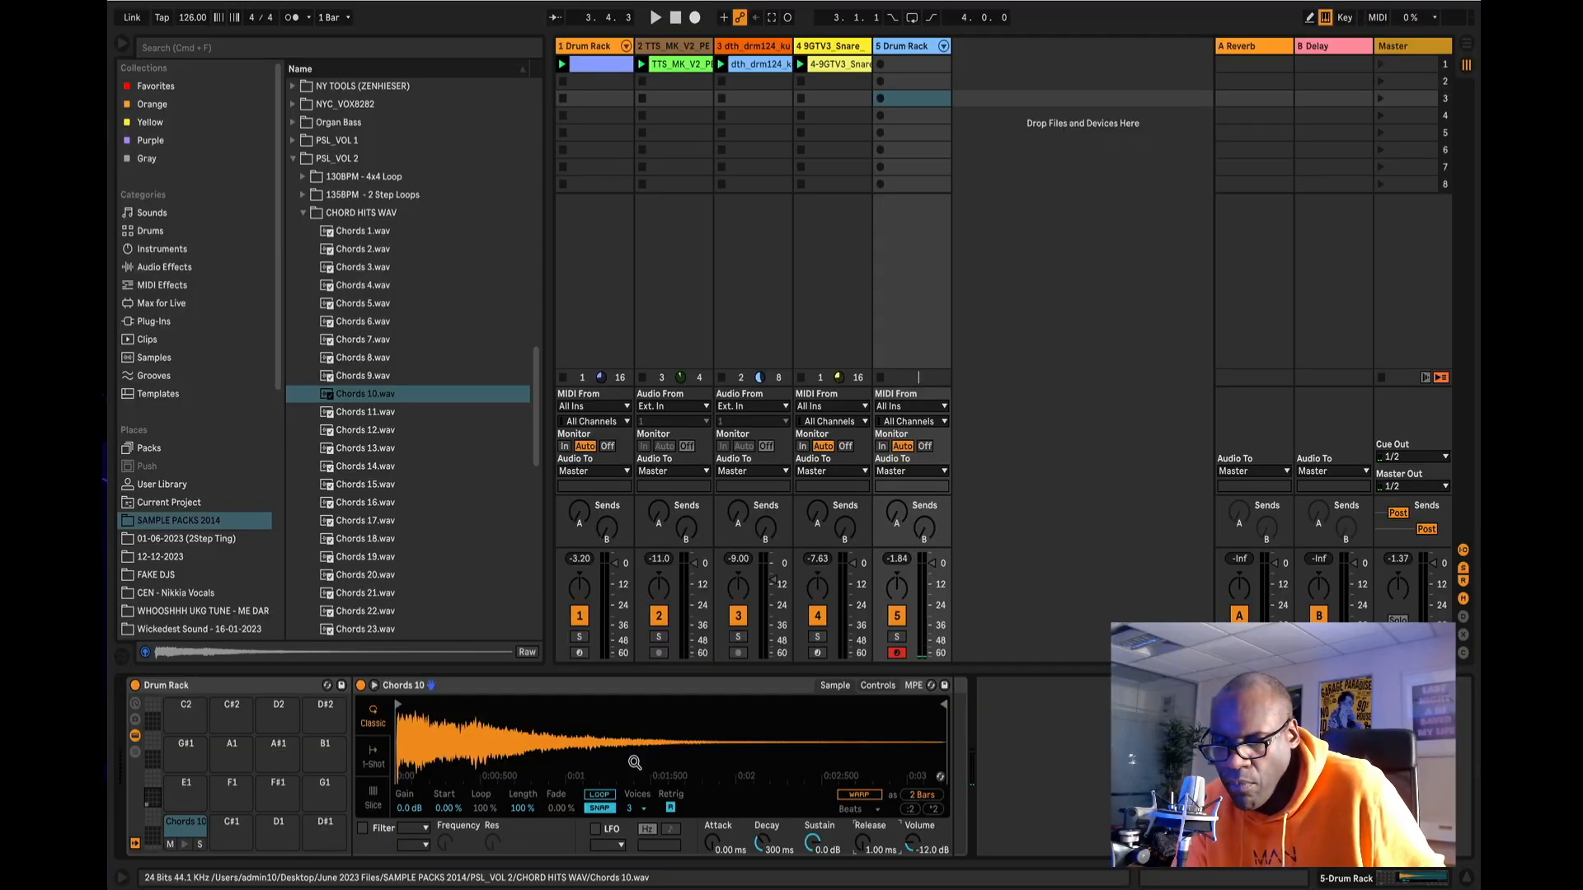
{"action": "key", "text": "a"}
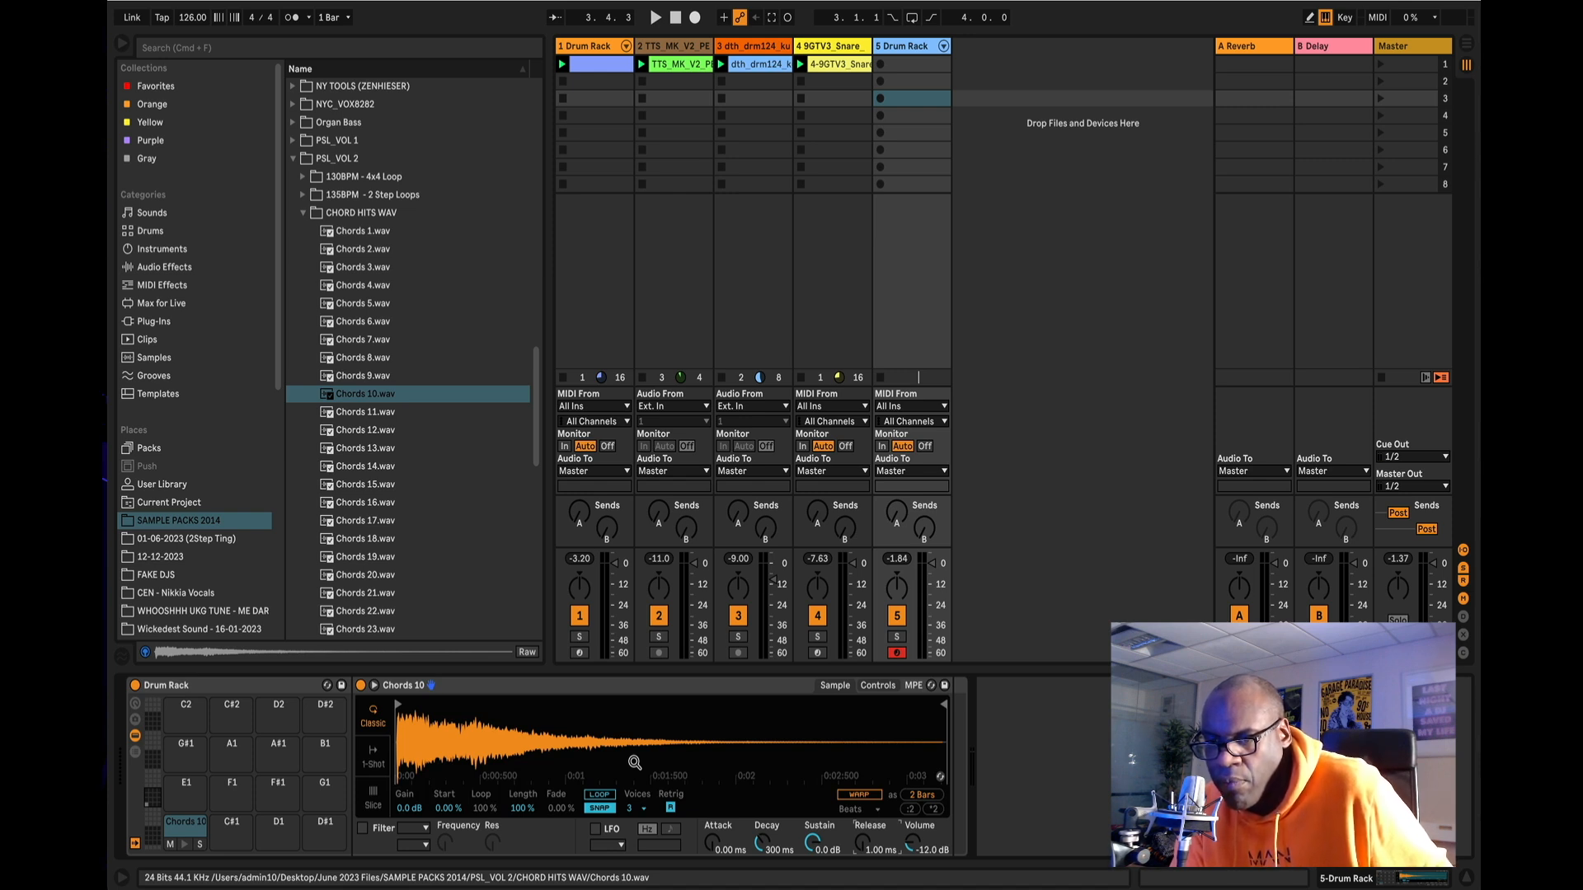
{"action": "key", "text": "a"}
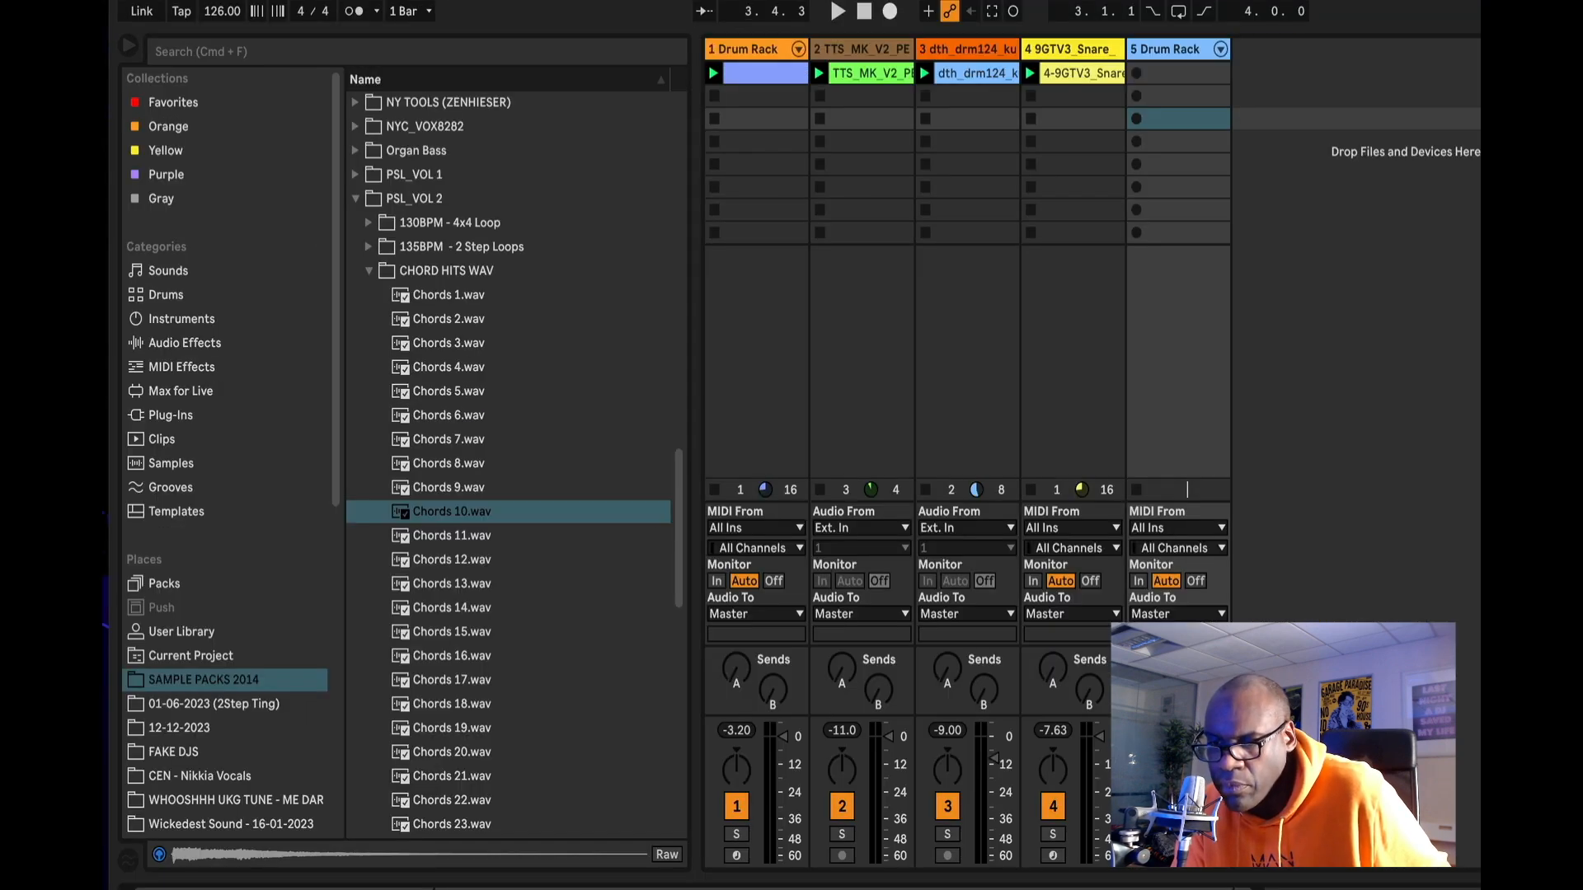
Audition the chord hits from Chords 10.wav through Chords 25.wav for a second chord.
{"action": "left_click", "coordinate": [534, 513]}
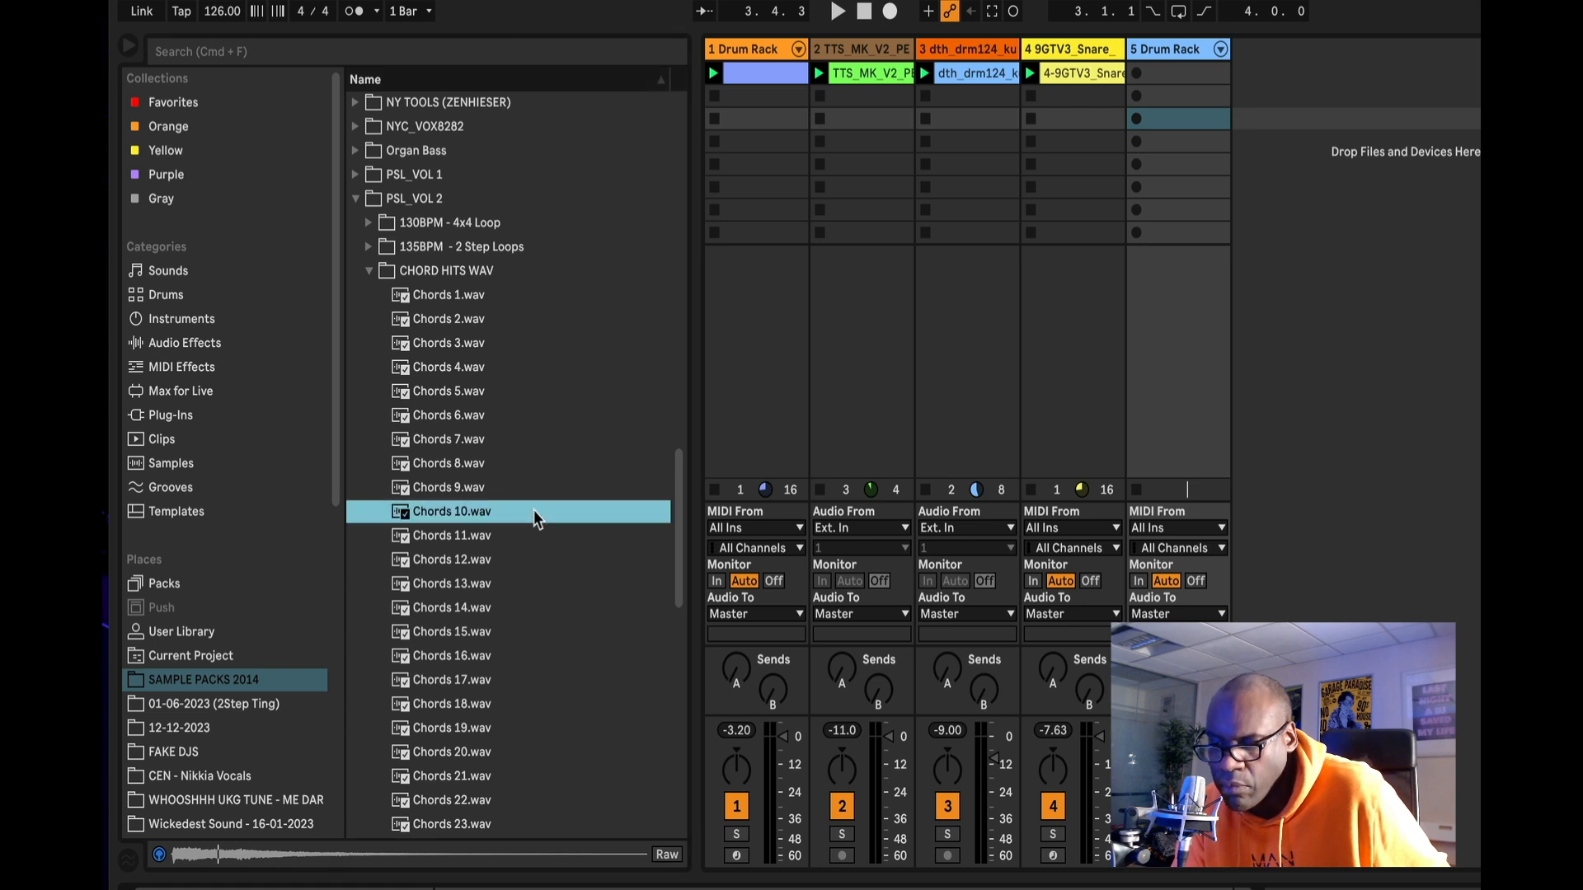
{"action": "key", "text": "Down"}
{"action": "key", "text": "Down"}
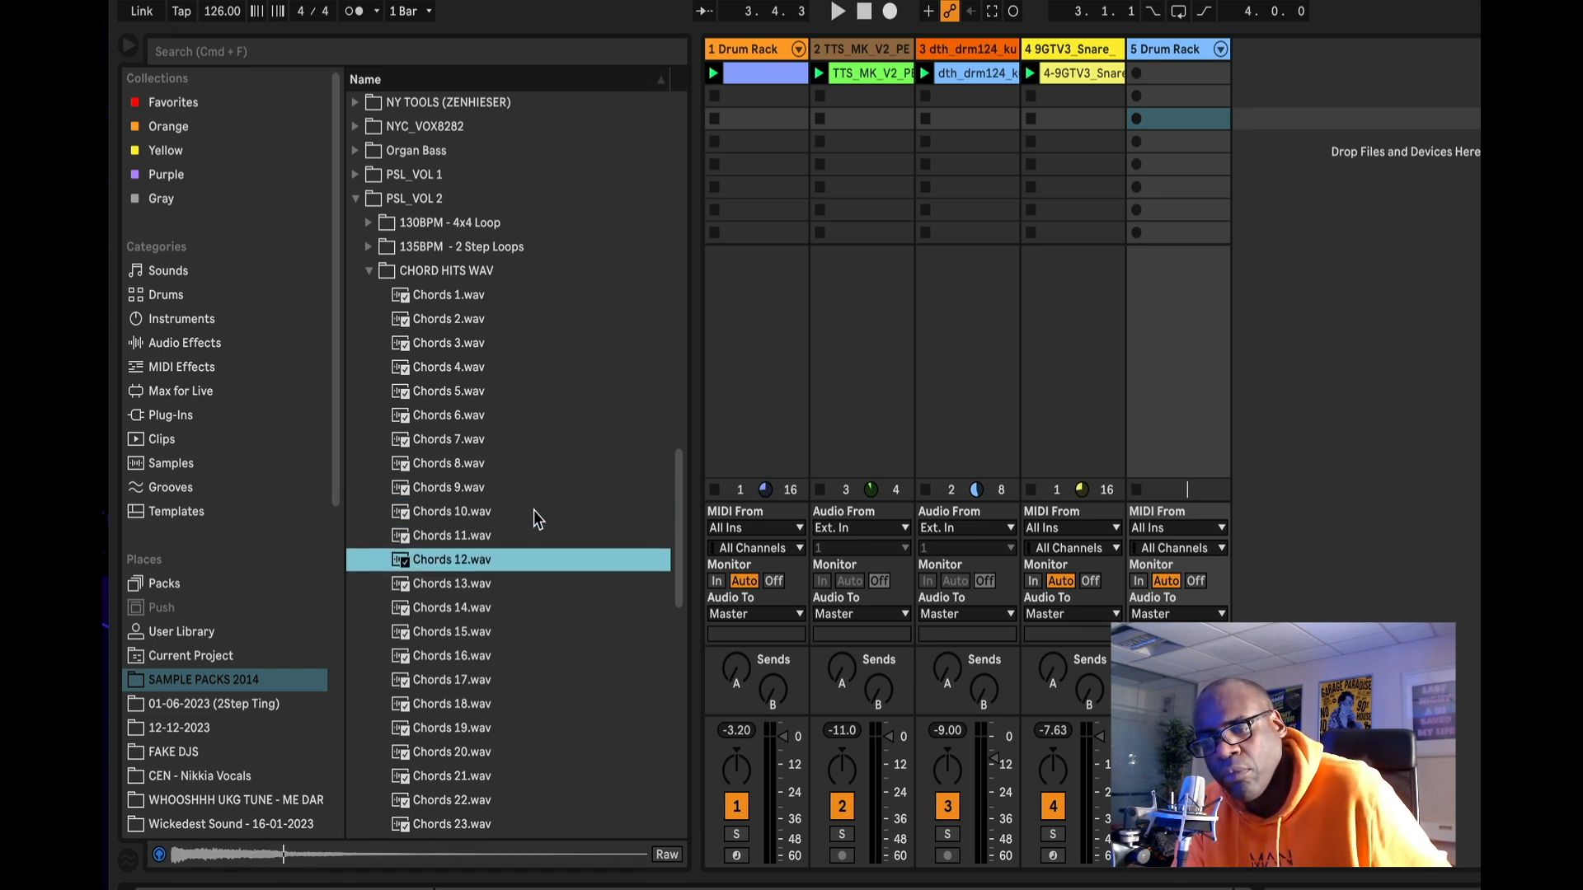
{"action": "key", "text": "Down"}
{"action": "key", "text": "Down"}
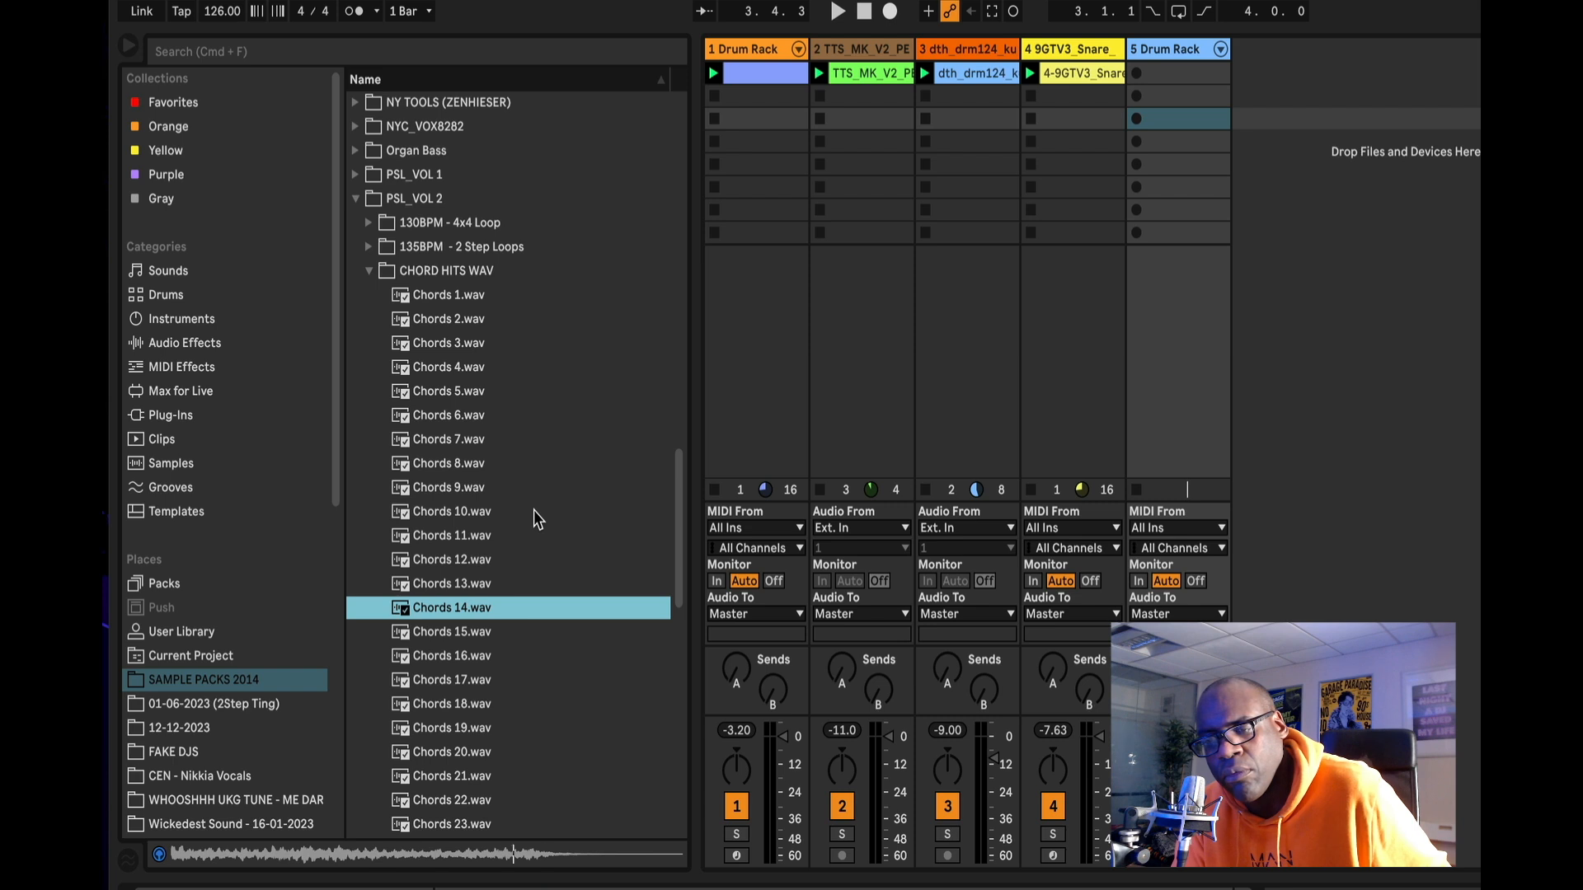
{"action": "key", "text": "Down"}
{"action": "key", "text": "Down"}
{"action": "key", "text": "Down"}
{"action": "key", "text": "Down"}
{"action": "key", "text": "Down"}
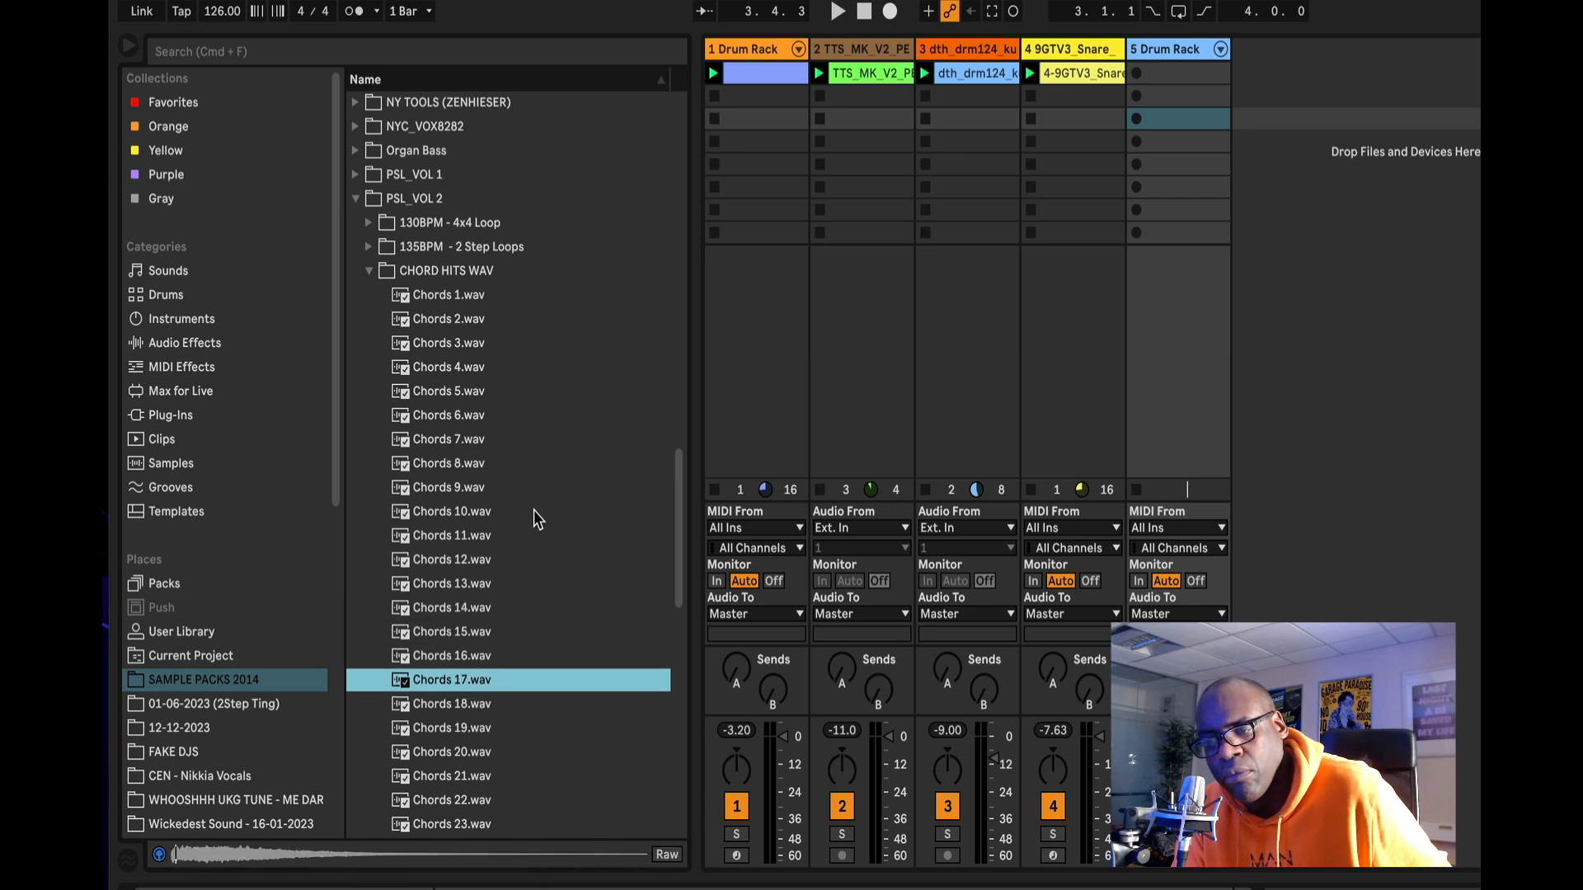
{"action": "key", "text": "Down"}
{"action": "key", "text": "Down"}
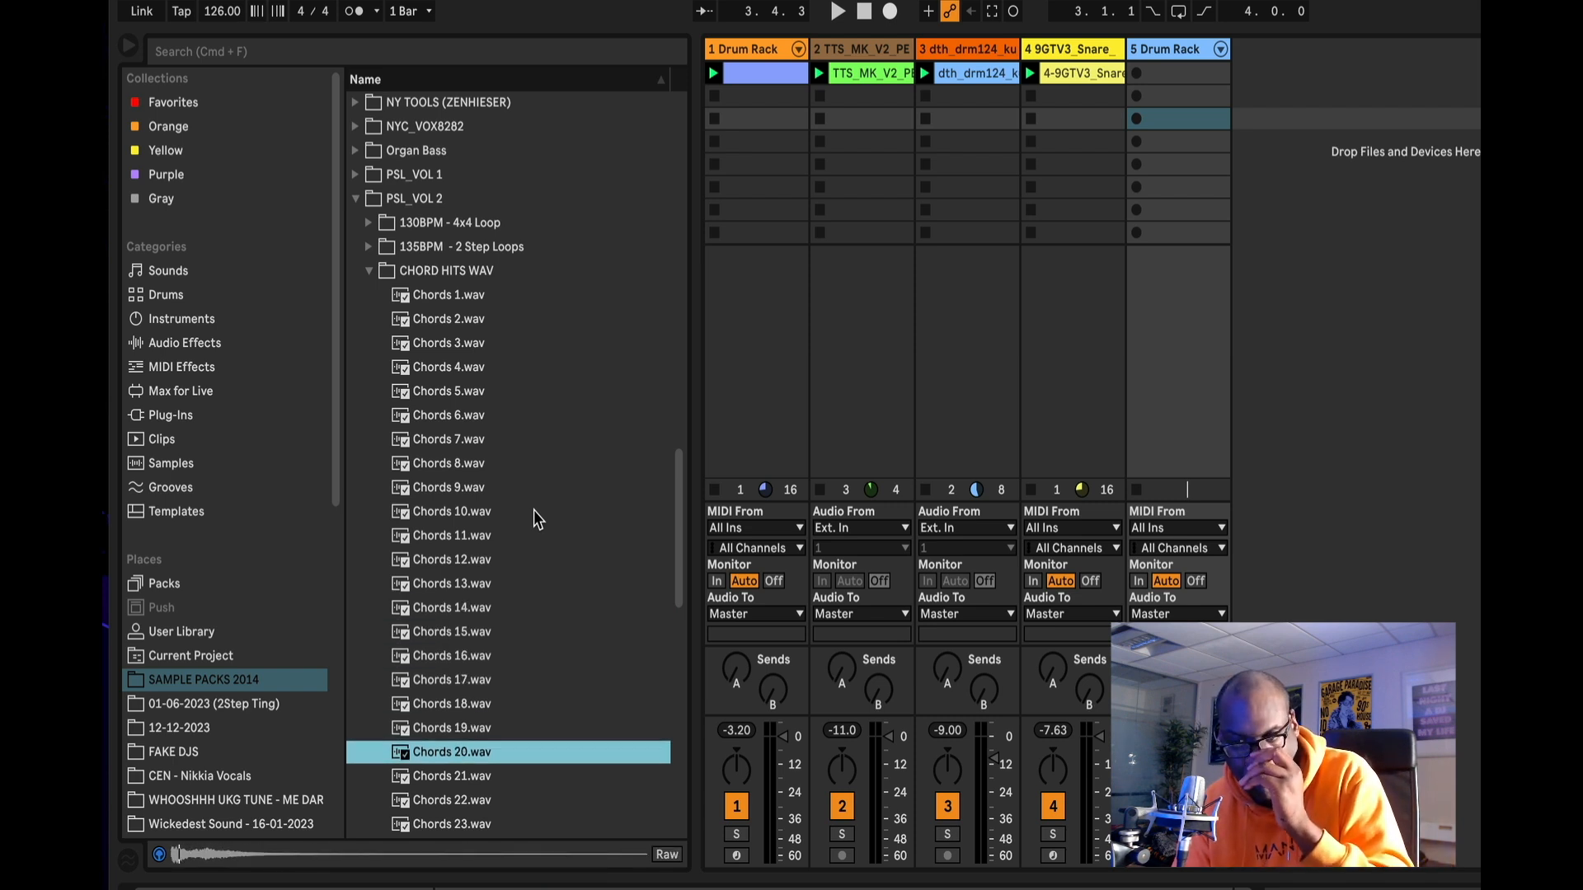
{"action": "key", "text": "Down"}
{"action": "key", "text": "Down"}
{"action": "key", "text": "Down"}
{"action": "key", "text": "Down"}
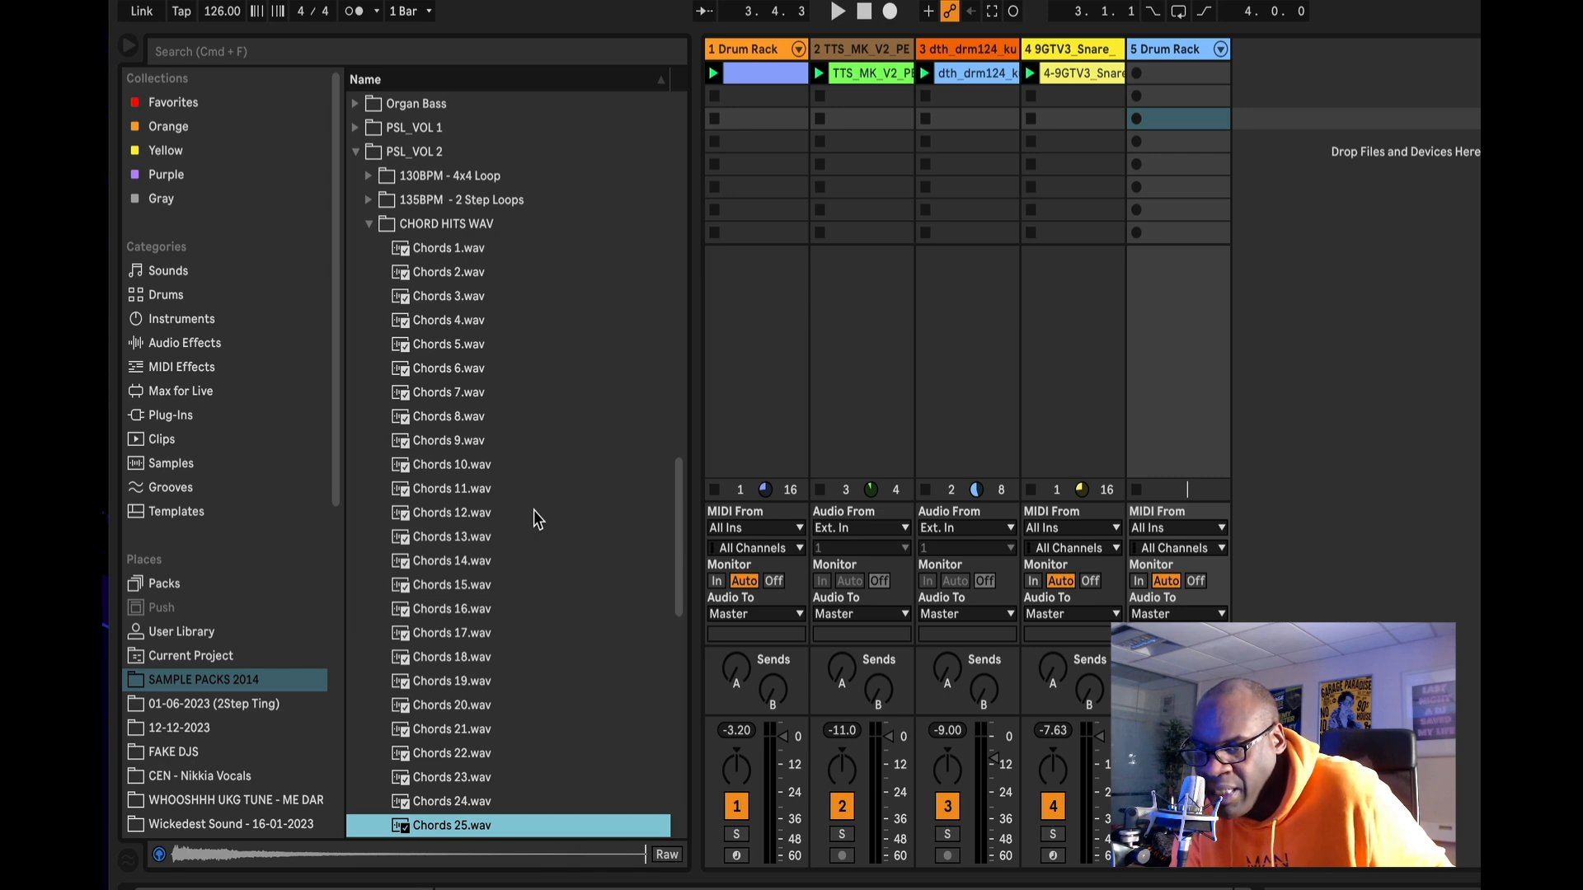
Load Chords 25.wav onto the C#1 pad of the Drum Rack and play the Chords 10 pad.
{"action": "key", "text": "Up"}
{"action": "key", "text": "Down"}
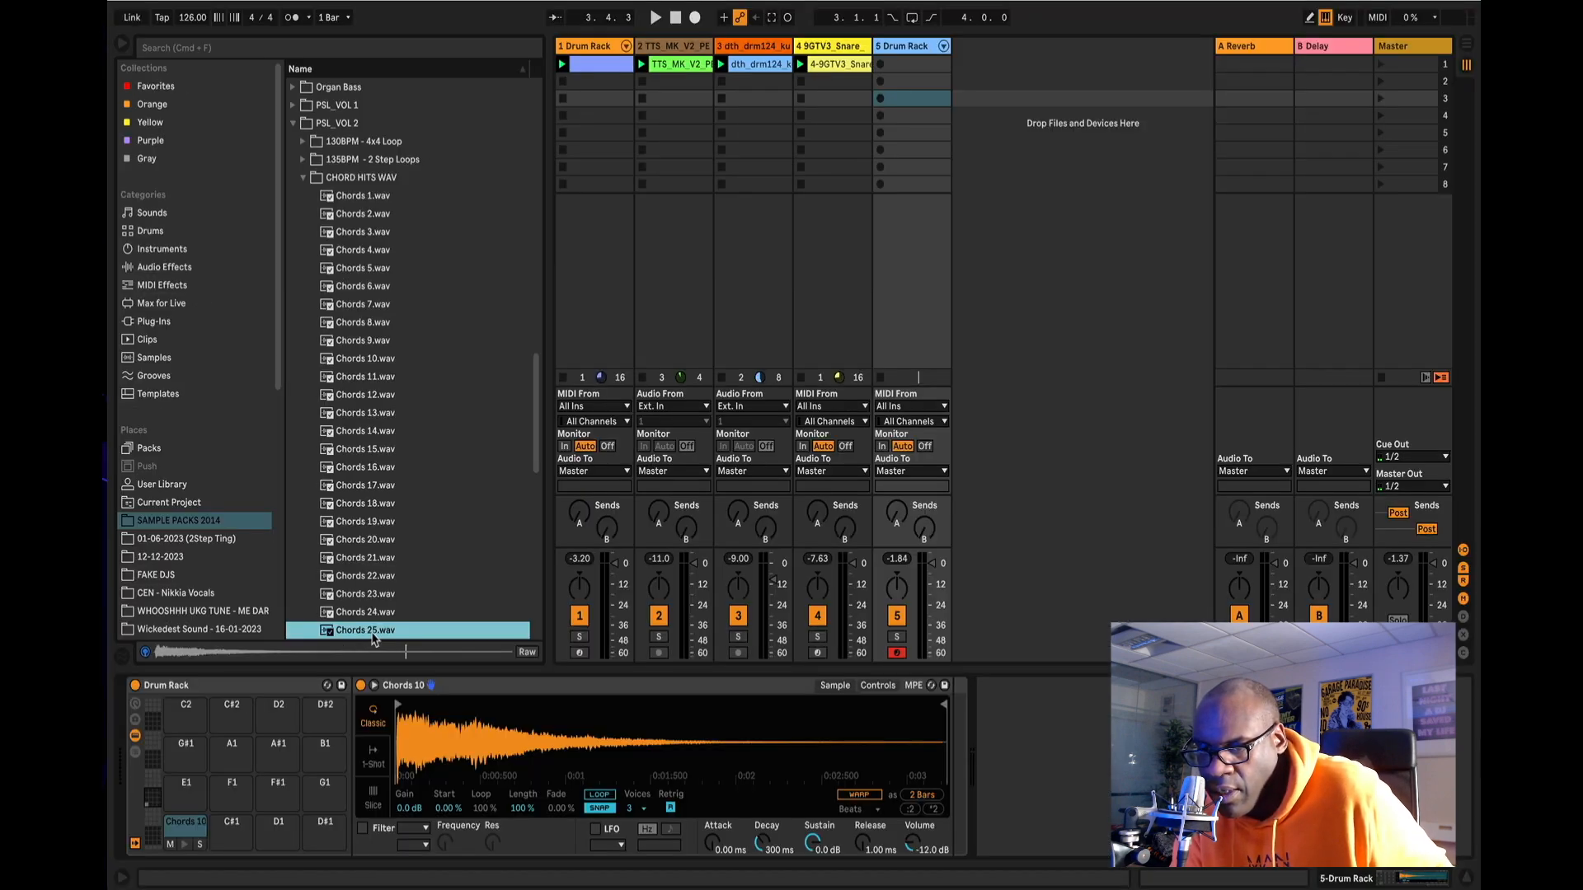
{"action": "left_click_drag", "start_coordinate": [373, 635], "coordinate": [237, 835]}
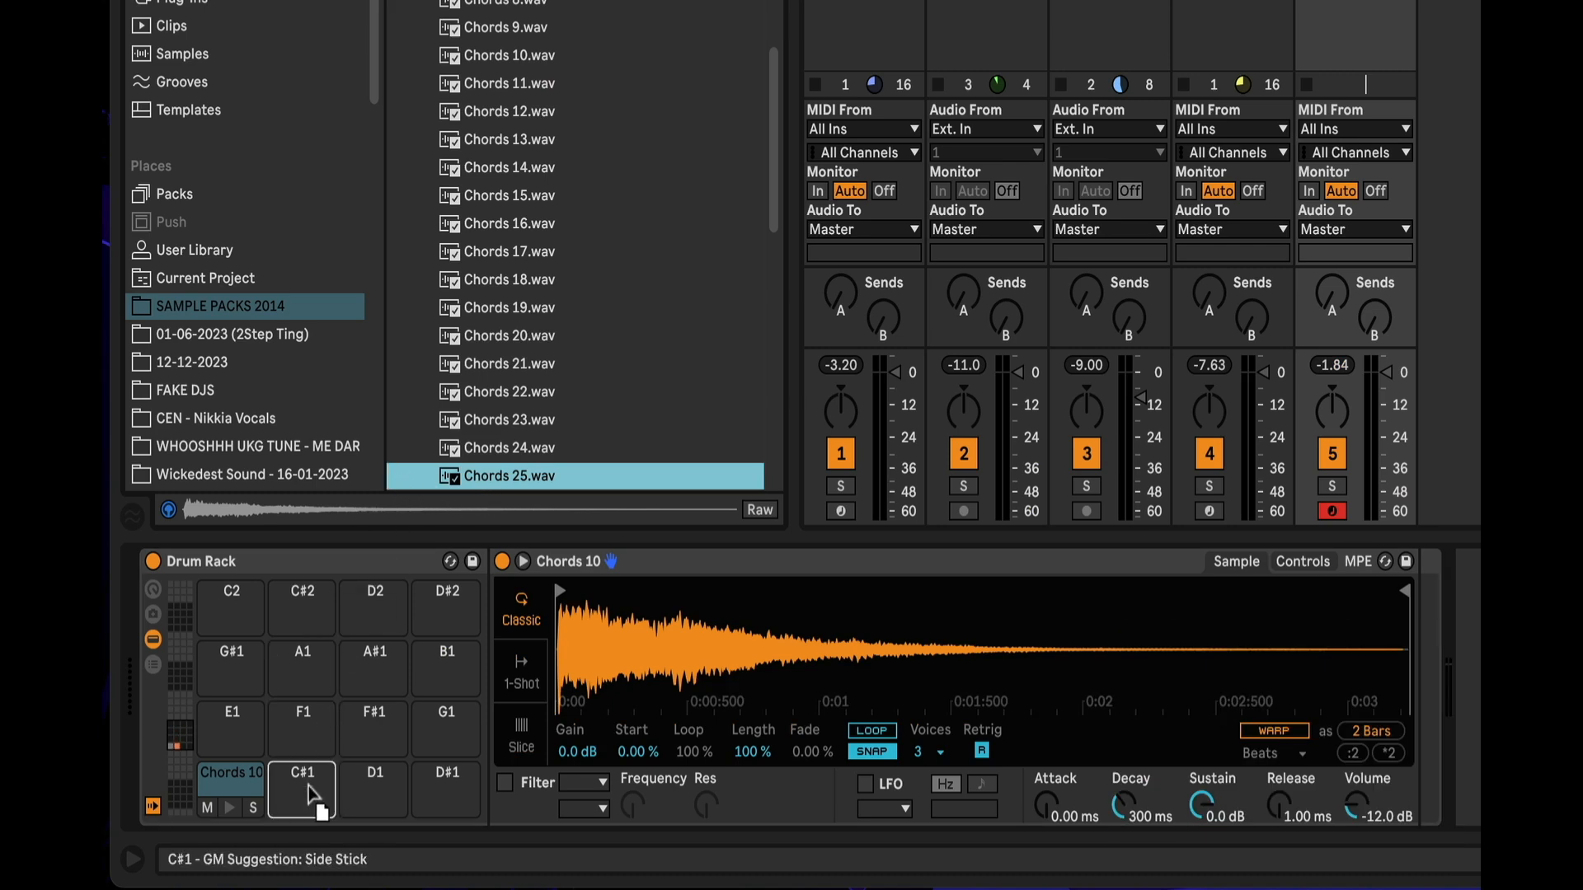
{"action": "left_click_drag", "start_coordinate": [312, 794], "coordinate": [309, 784]}
{"action": "key", "text": "a"}
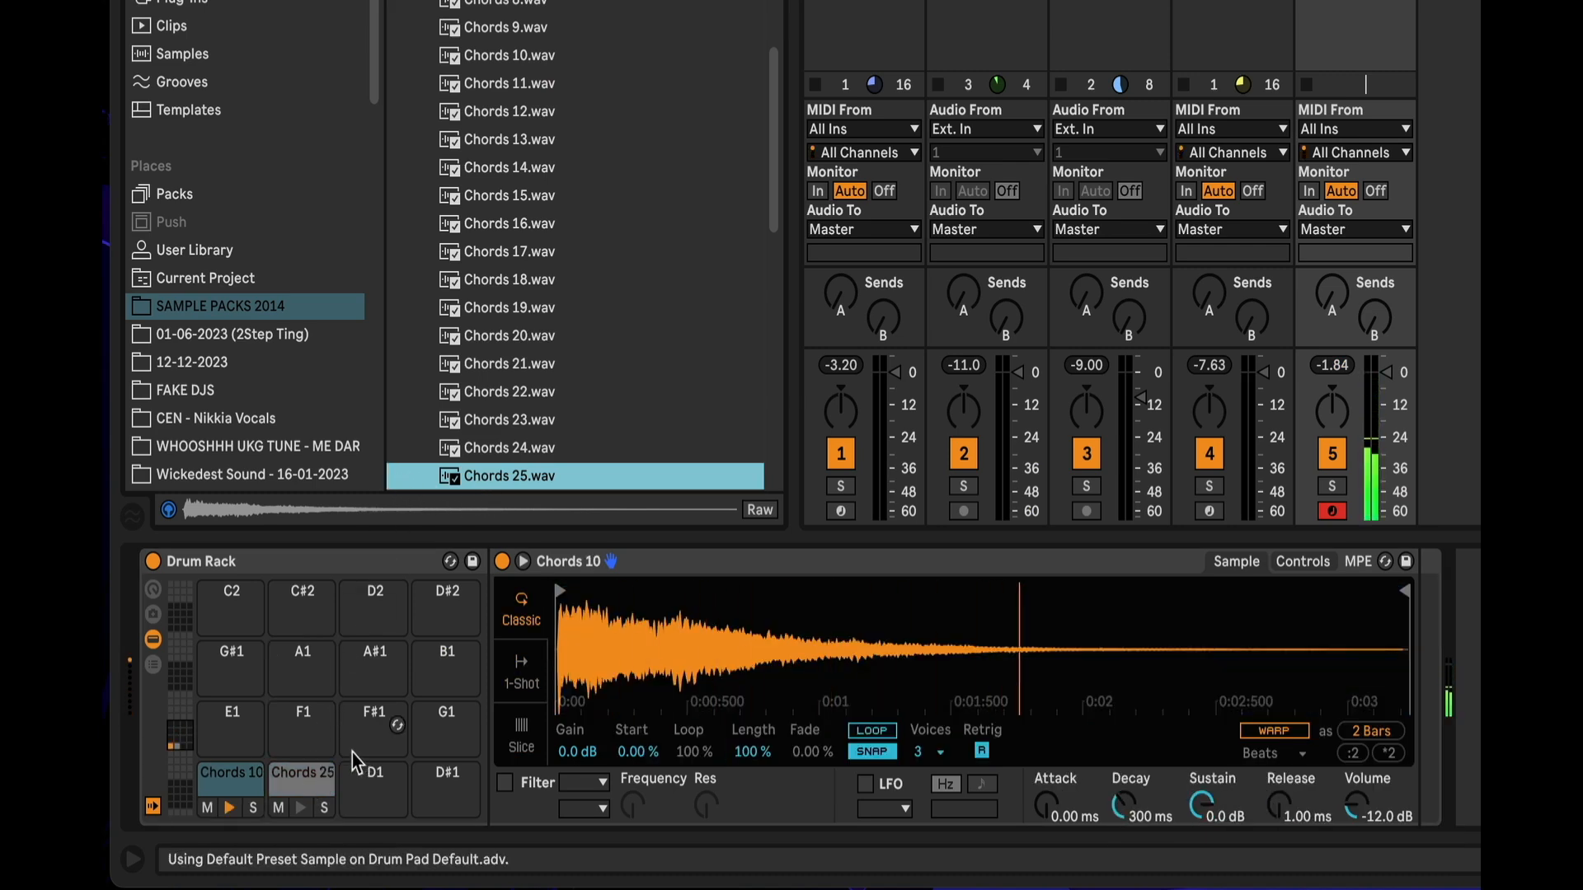
Play the pads, switch the Chords 25 sampler to Classic mode, and set its release to 1.00 ms.
{"action": "left_click", "coordinate": [308, 790]}
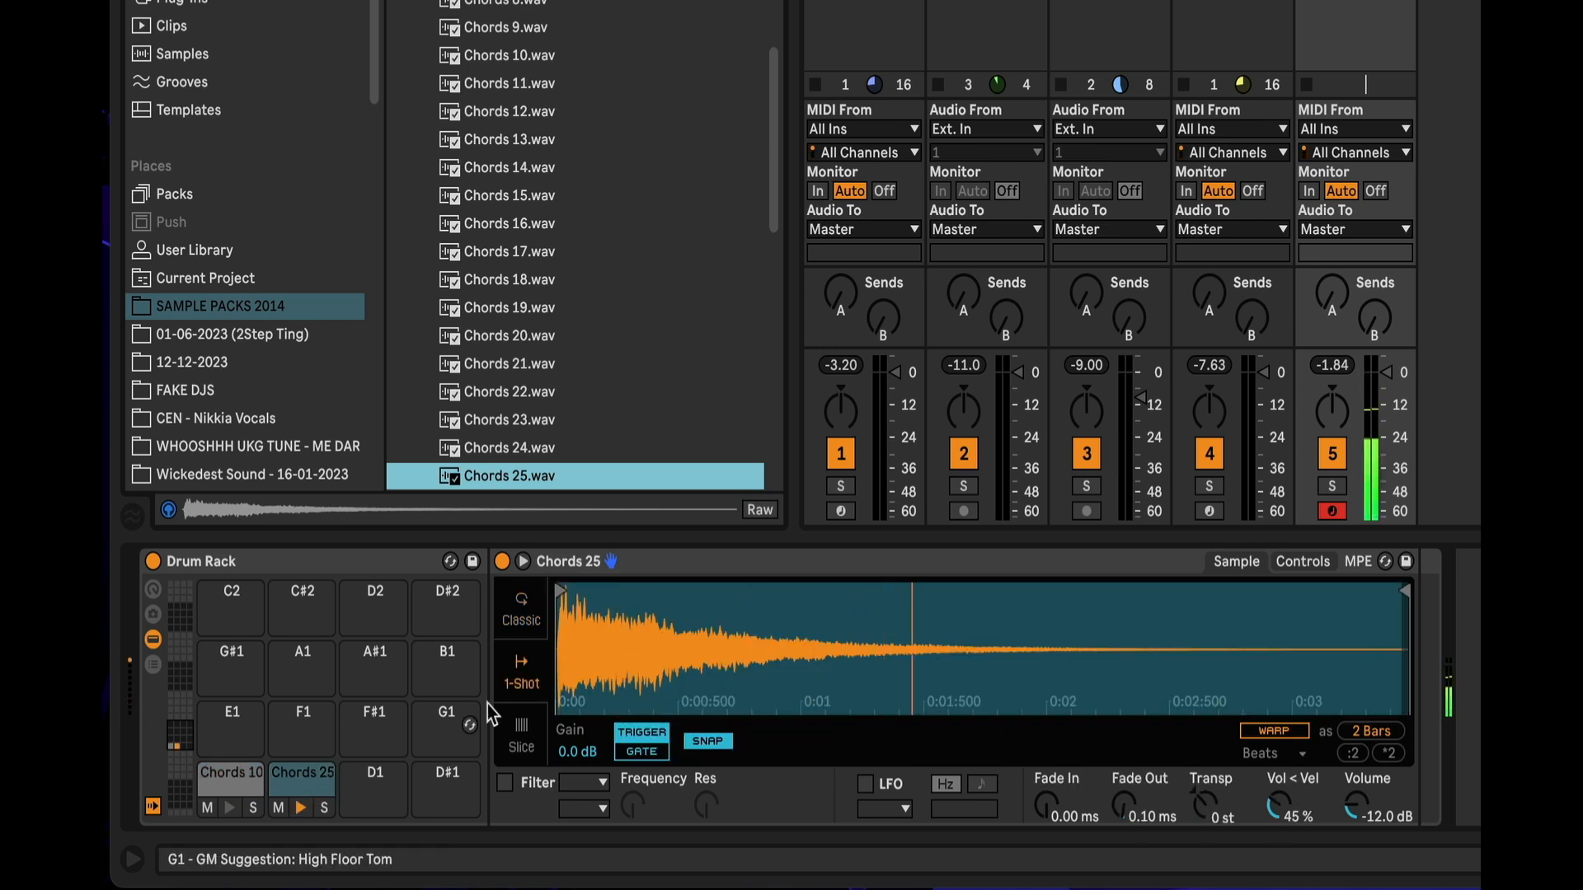
{"action": "key", "text": "s"}
{"action": "key", "text": "w"}
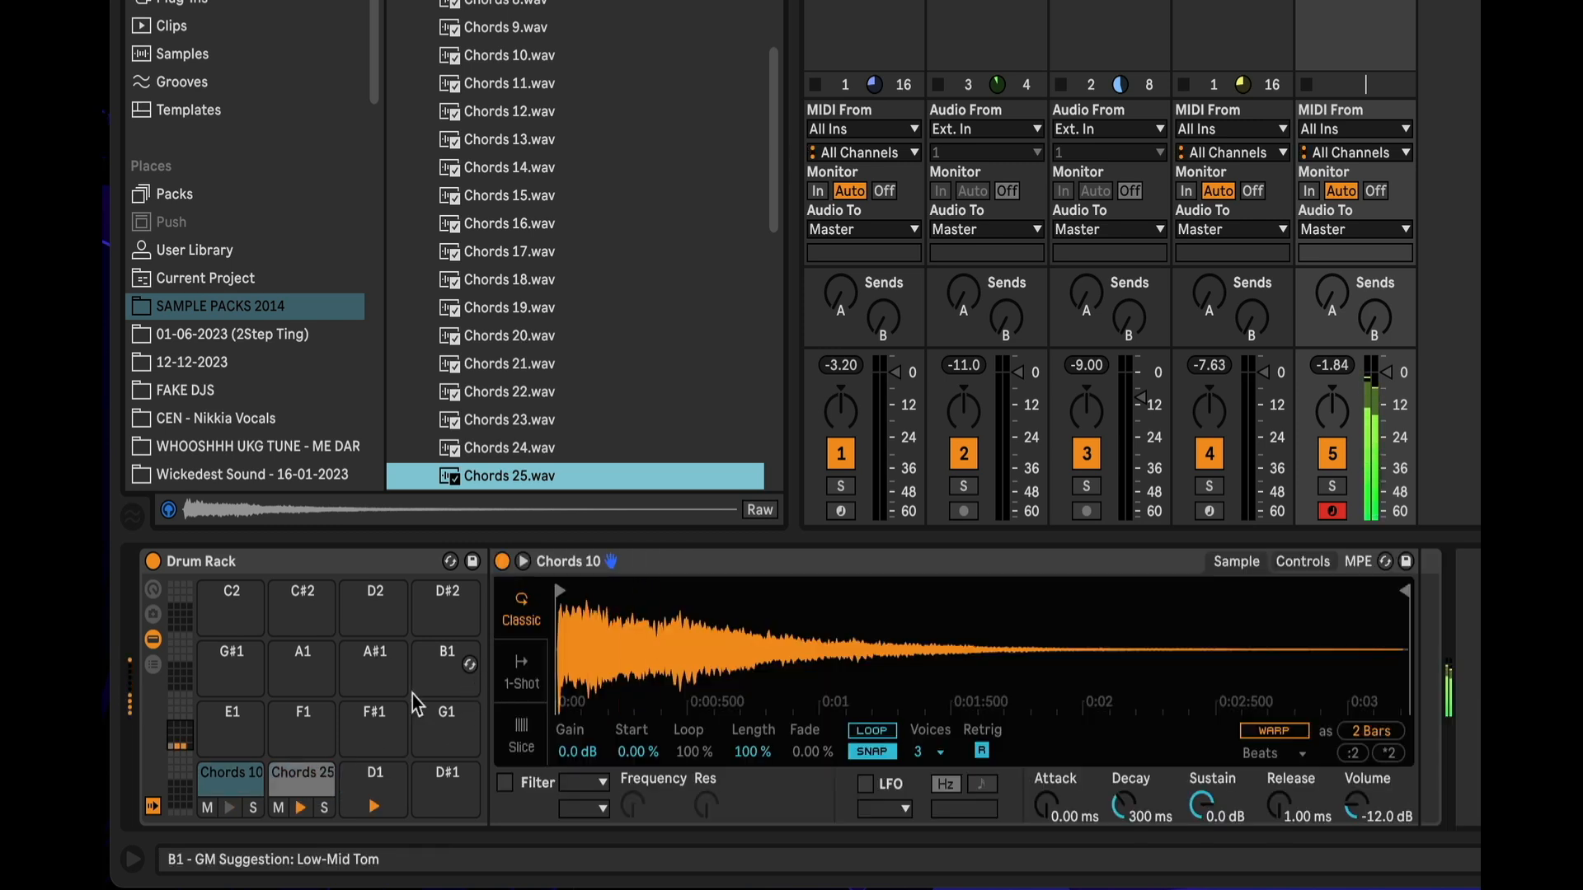
{"action": "left_click", "coordinate": [508, 686]}
{"action": "left_click", "coordinate": [521, 617]}
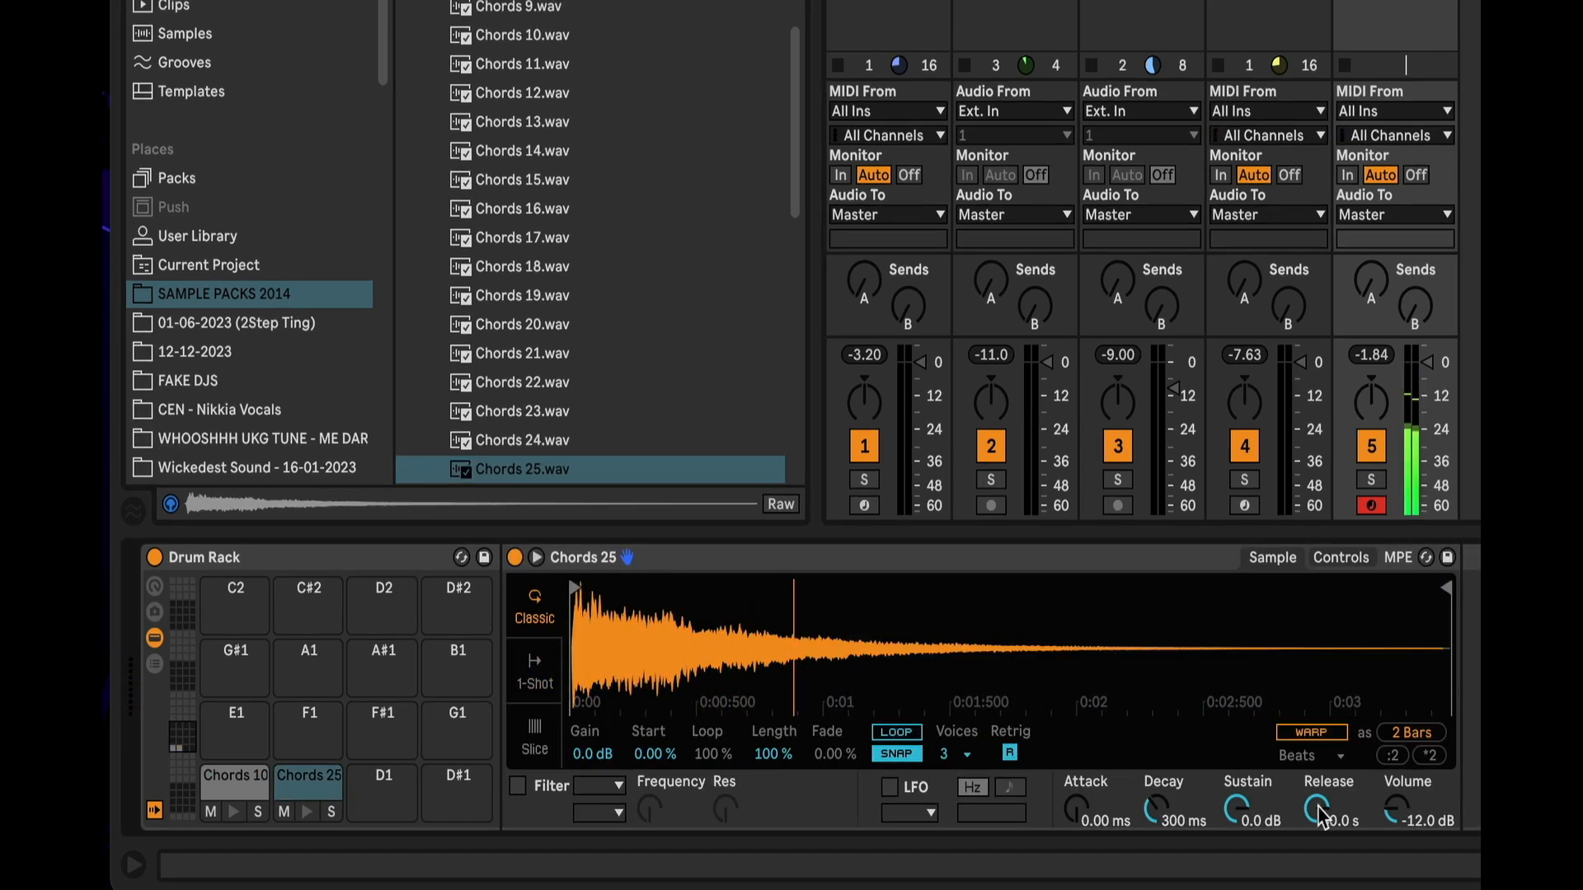
{"action": "left_click_drag", "start_coordinate": [1317, 810], "coordinate": [1317, 857]}
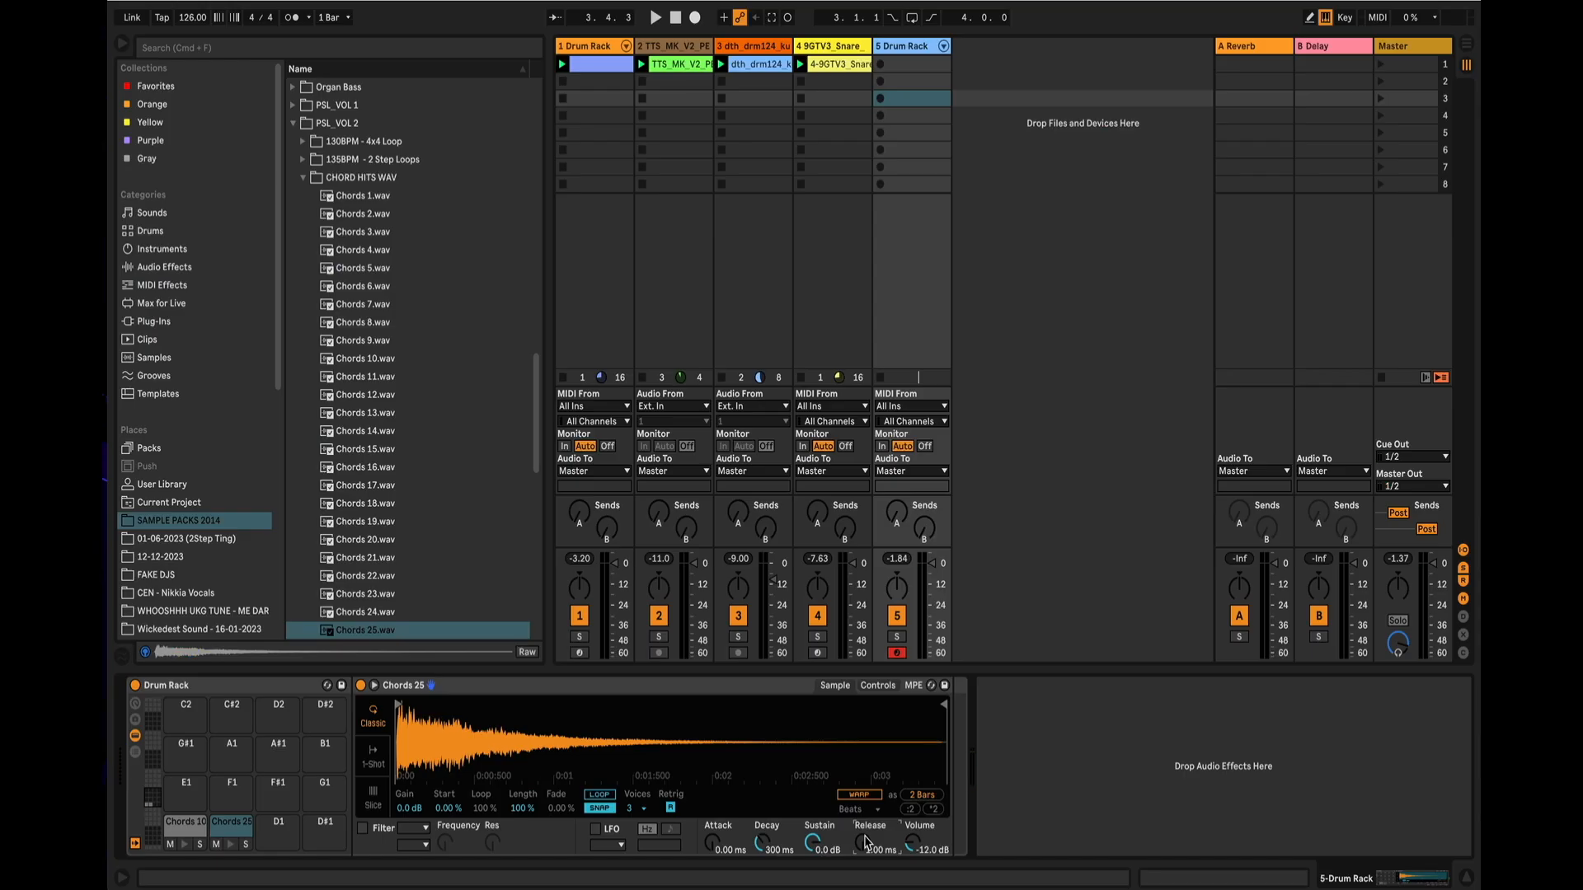
Play the Chords 10 and Chords 25 pads alternately to hear how the two chords work together.
{"action": "key", "text": "a"}
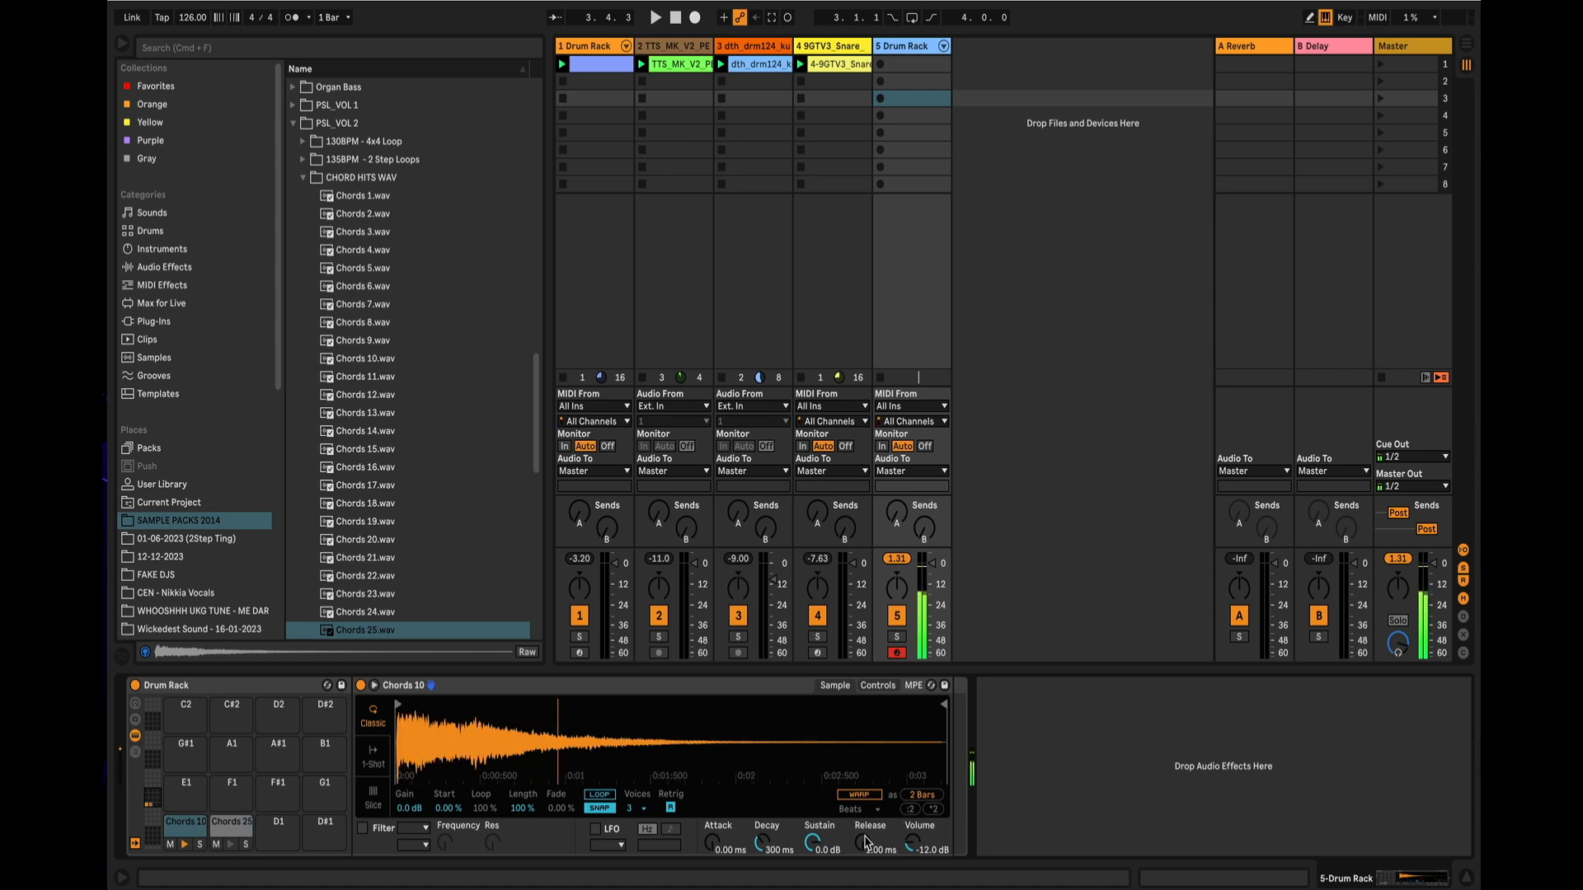
{"action": "key", "text": "w"}
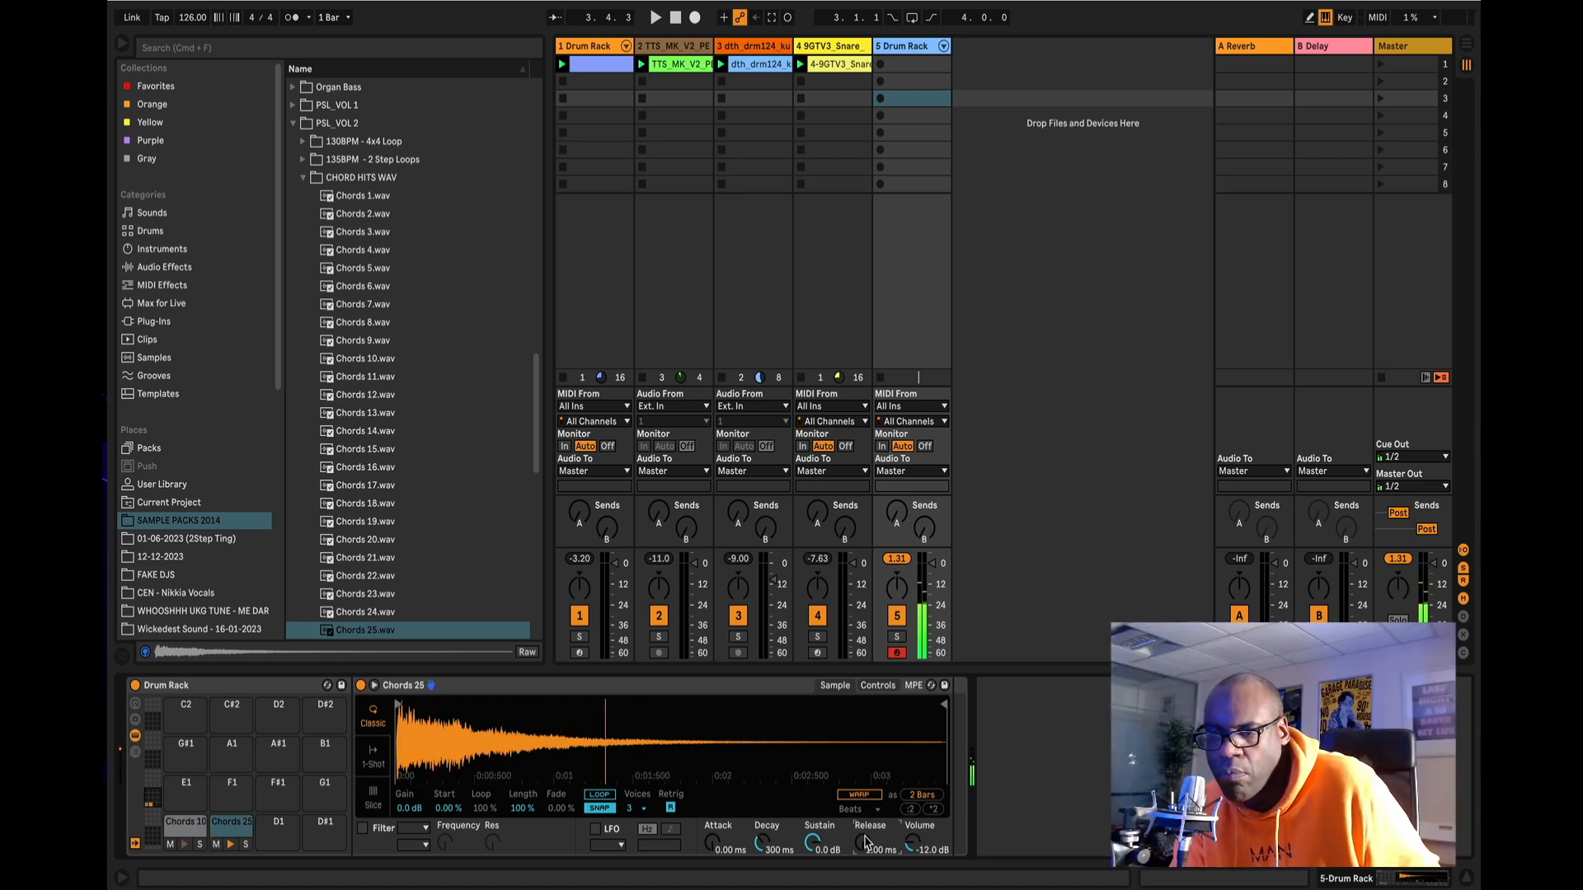
{"action": "key", "text": "a"}
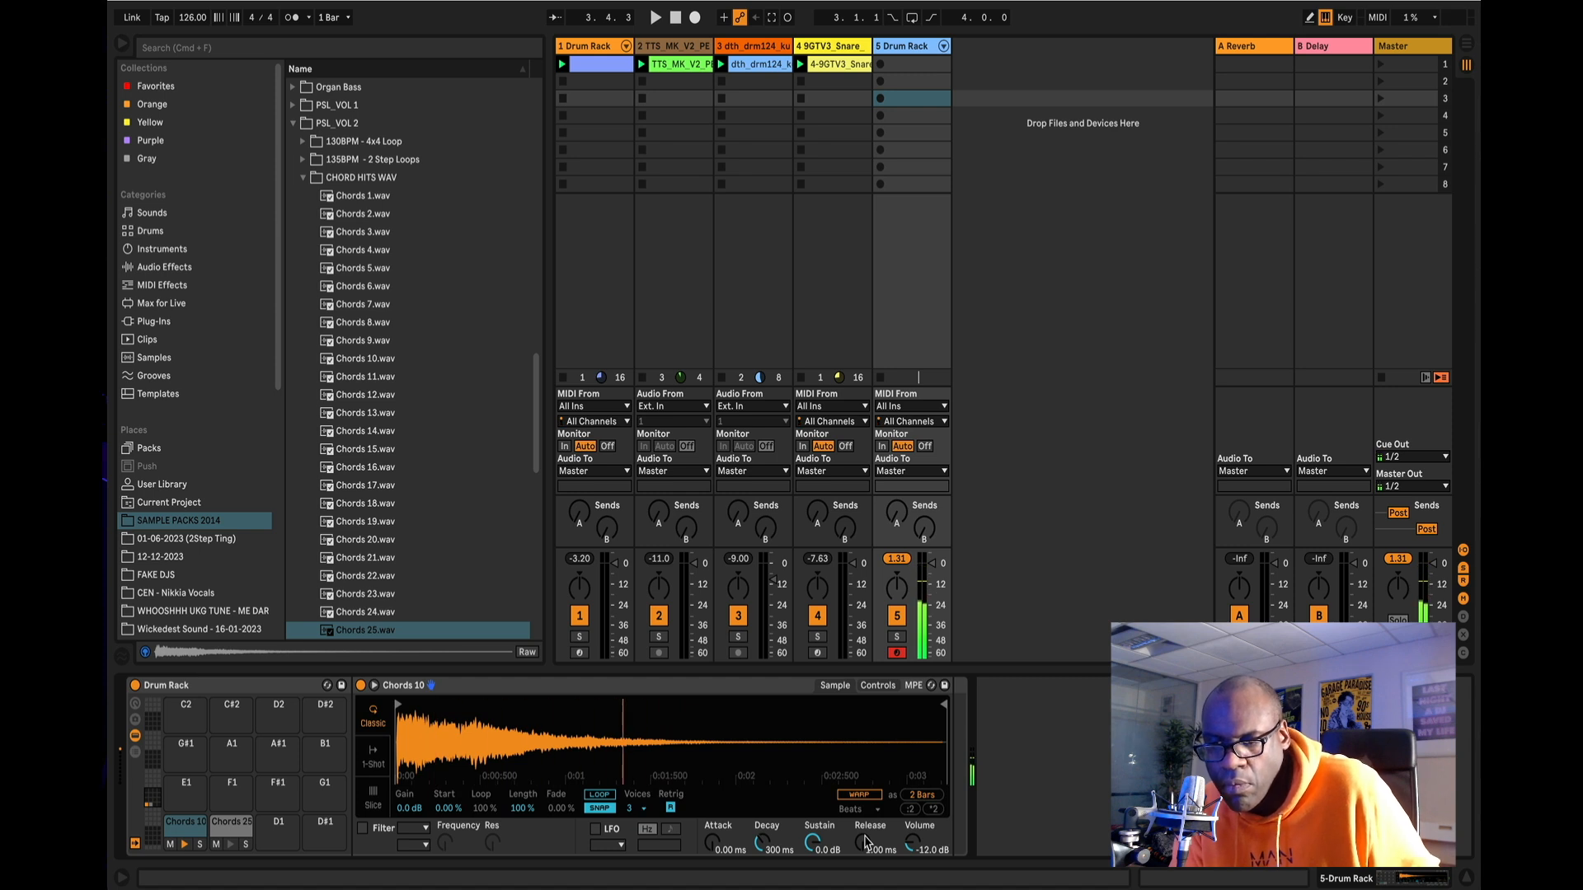
{"action": "key", "text": "w"}
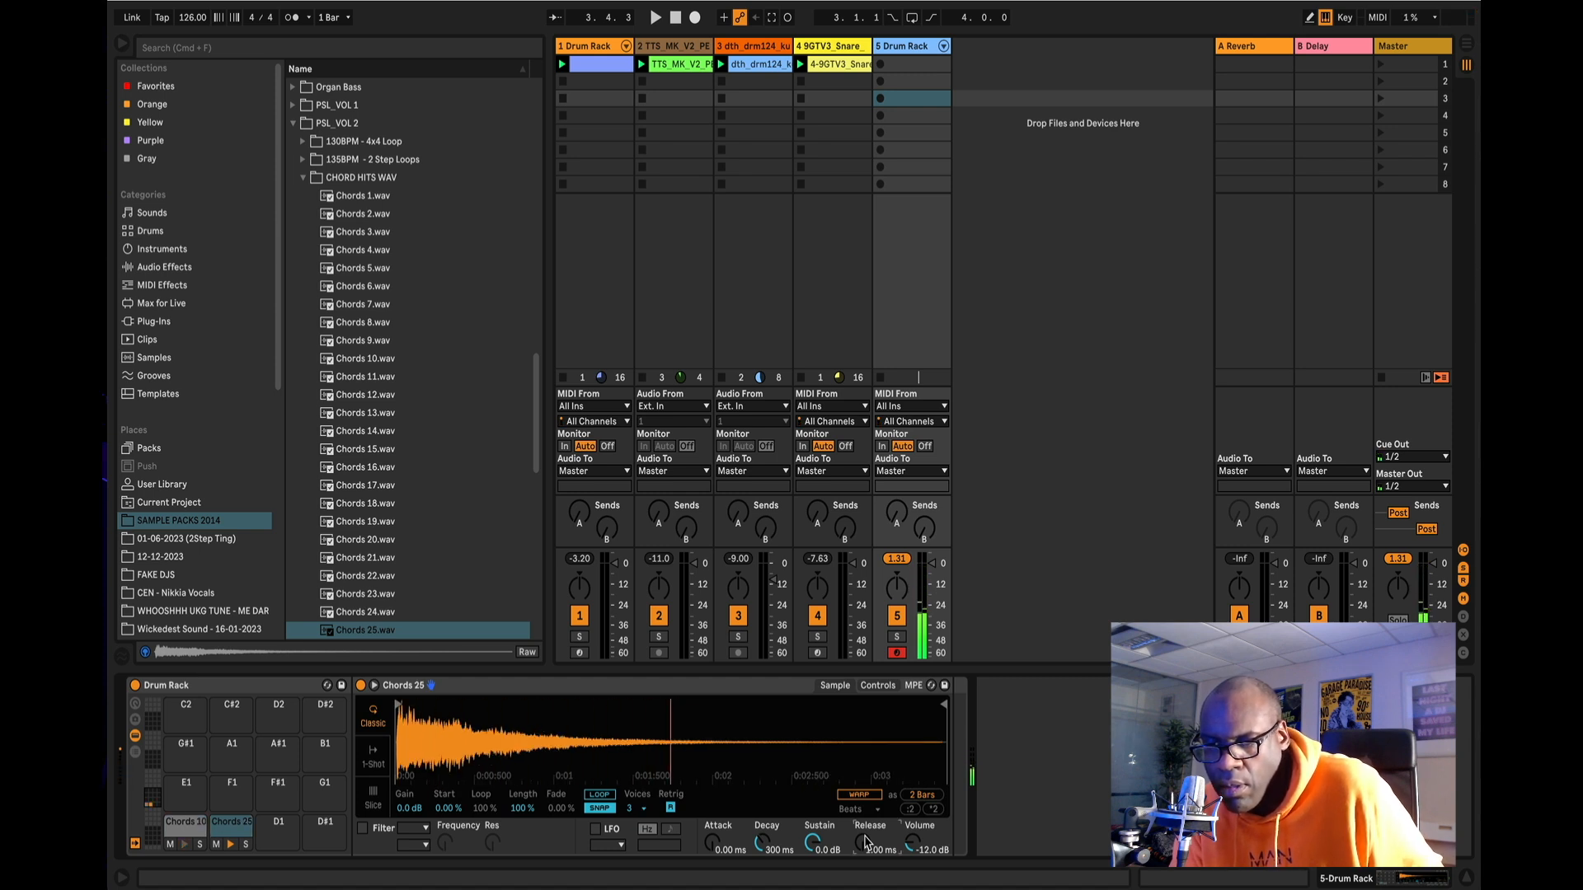
{"action": "key", "text": "a"}
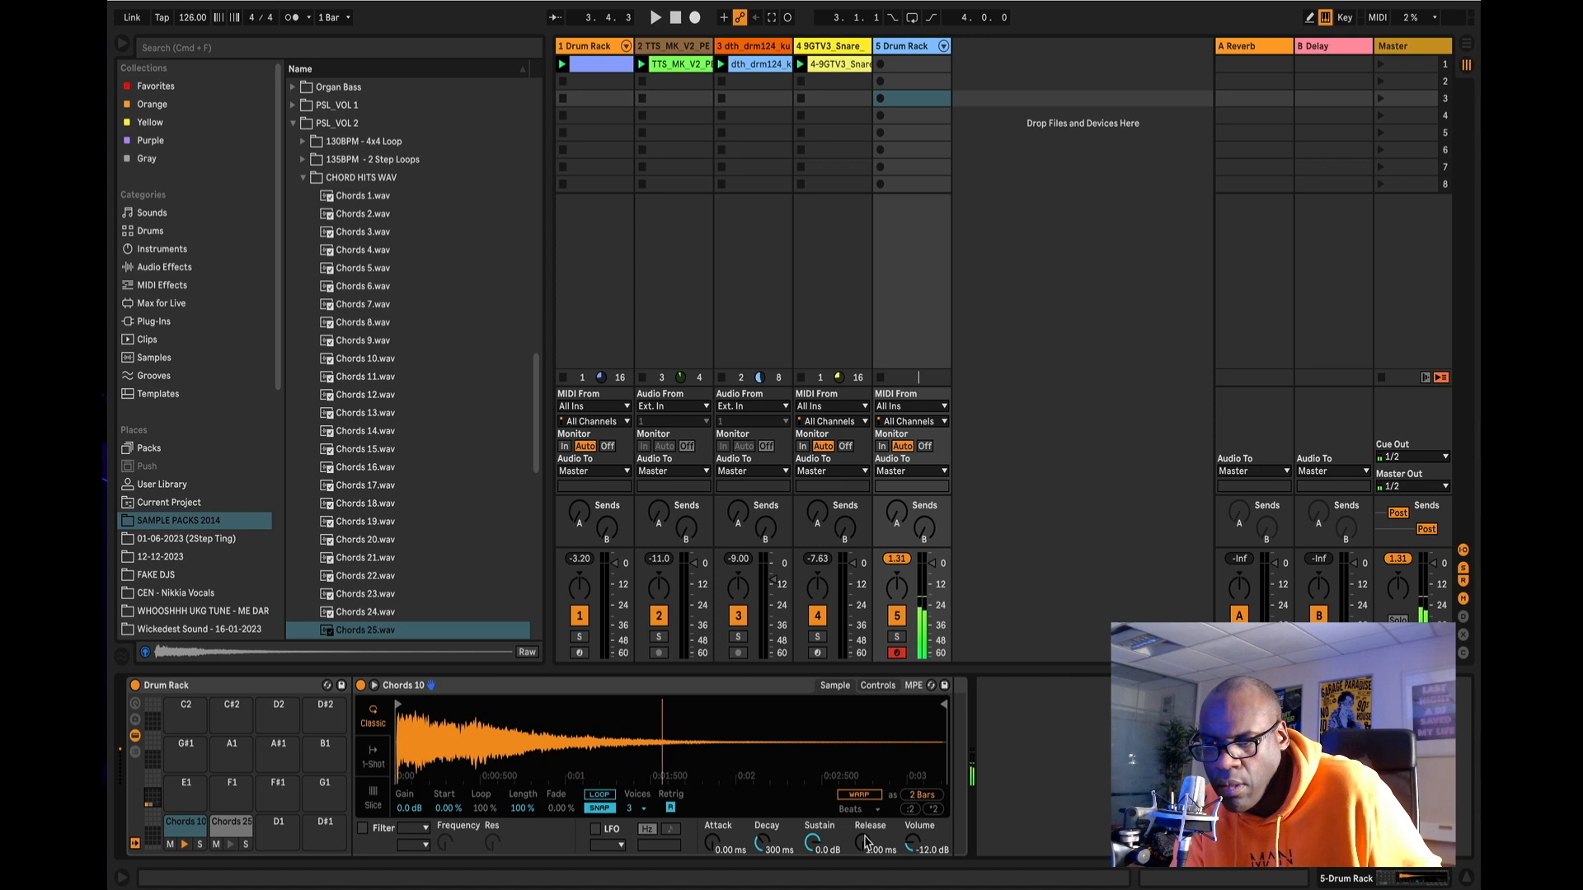
{"action": "key", "text": "w"}
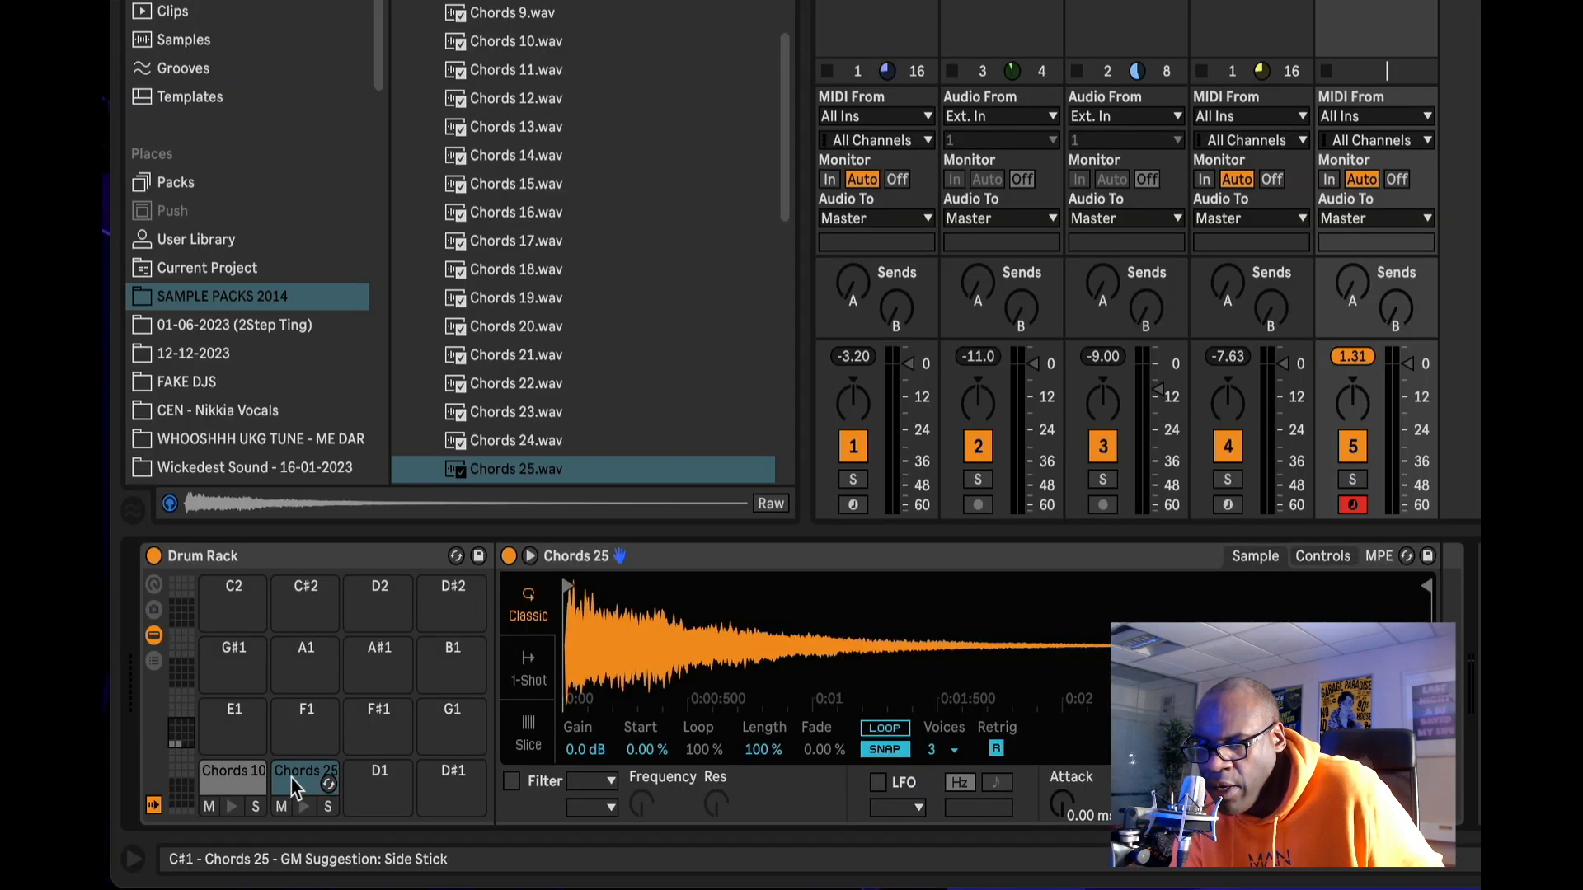
Copy the Chords 25 pad onto D1 and open the copy's sampler controls.
{"action": "left_click", "coordinate": [292, 780]}
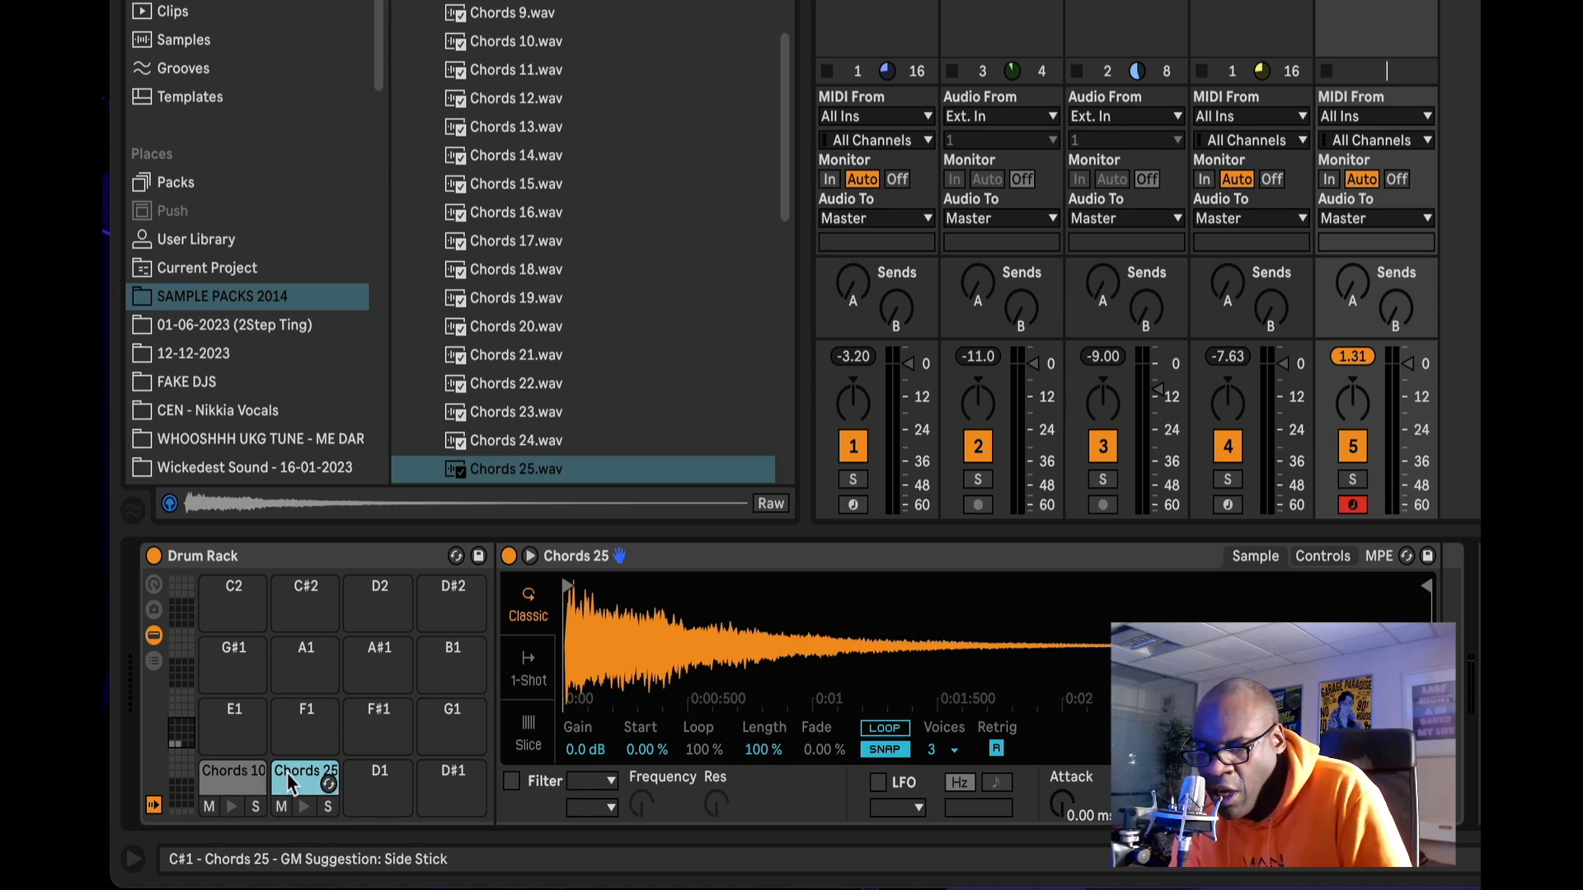
{"action": "left_click_drag", "start_coordinate": [298, 782], "coordinate": [373, 800]}
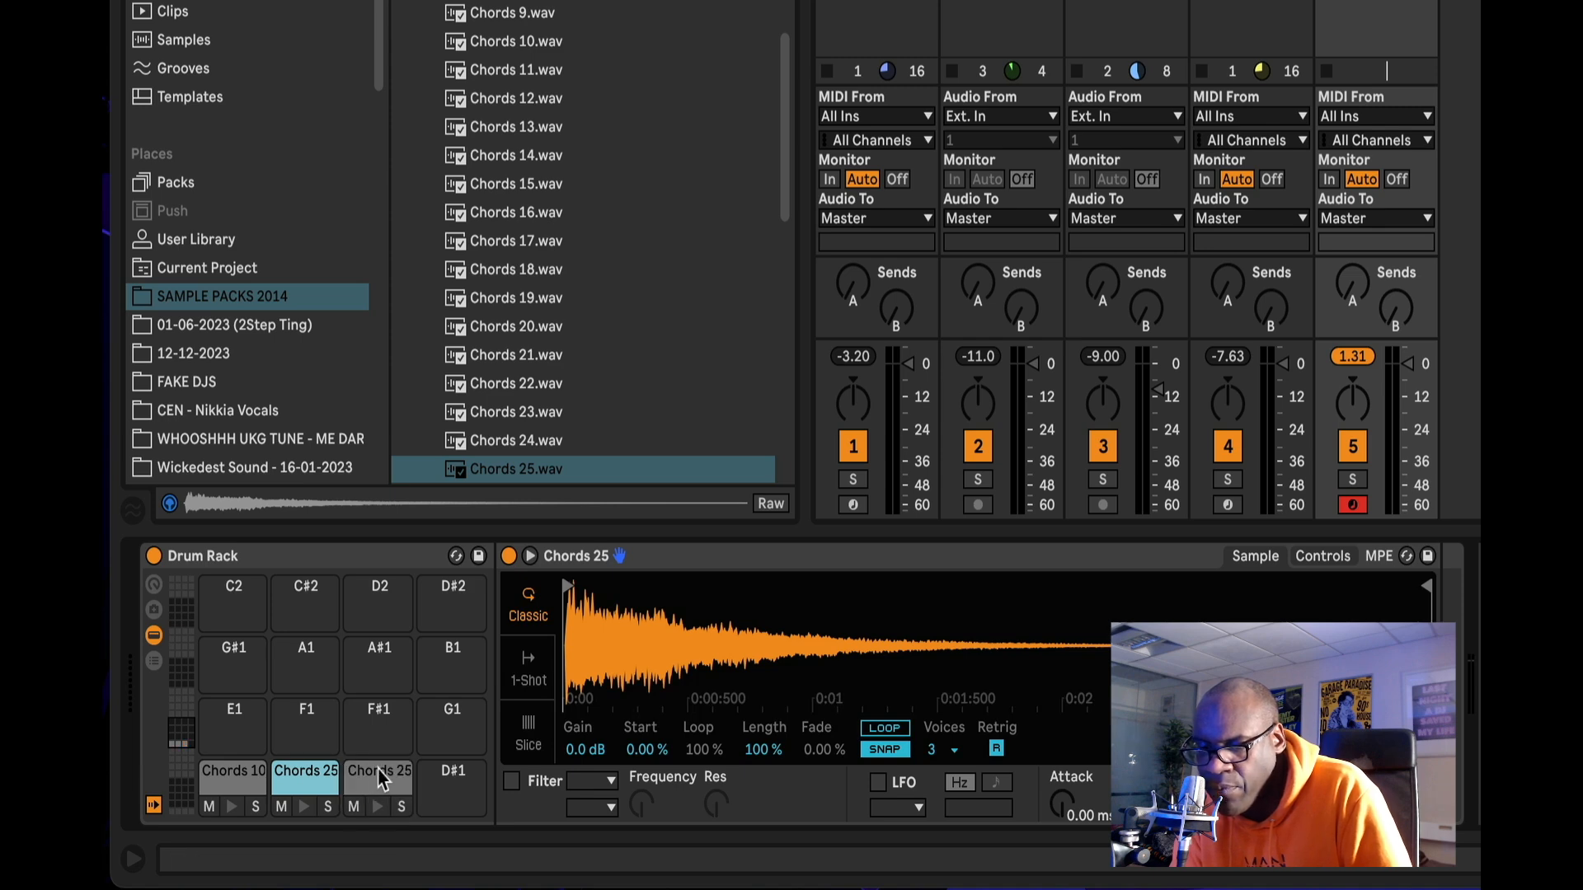
{"action": "left_click", "coordinate": [381, 780]}
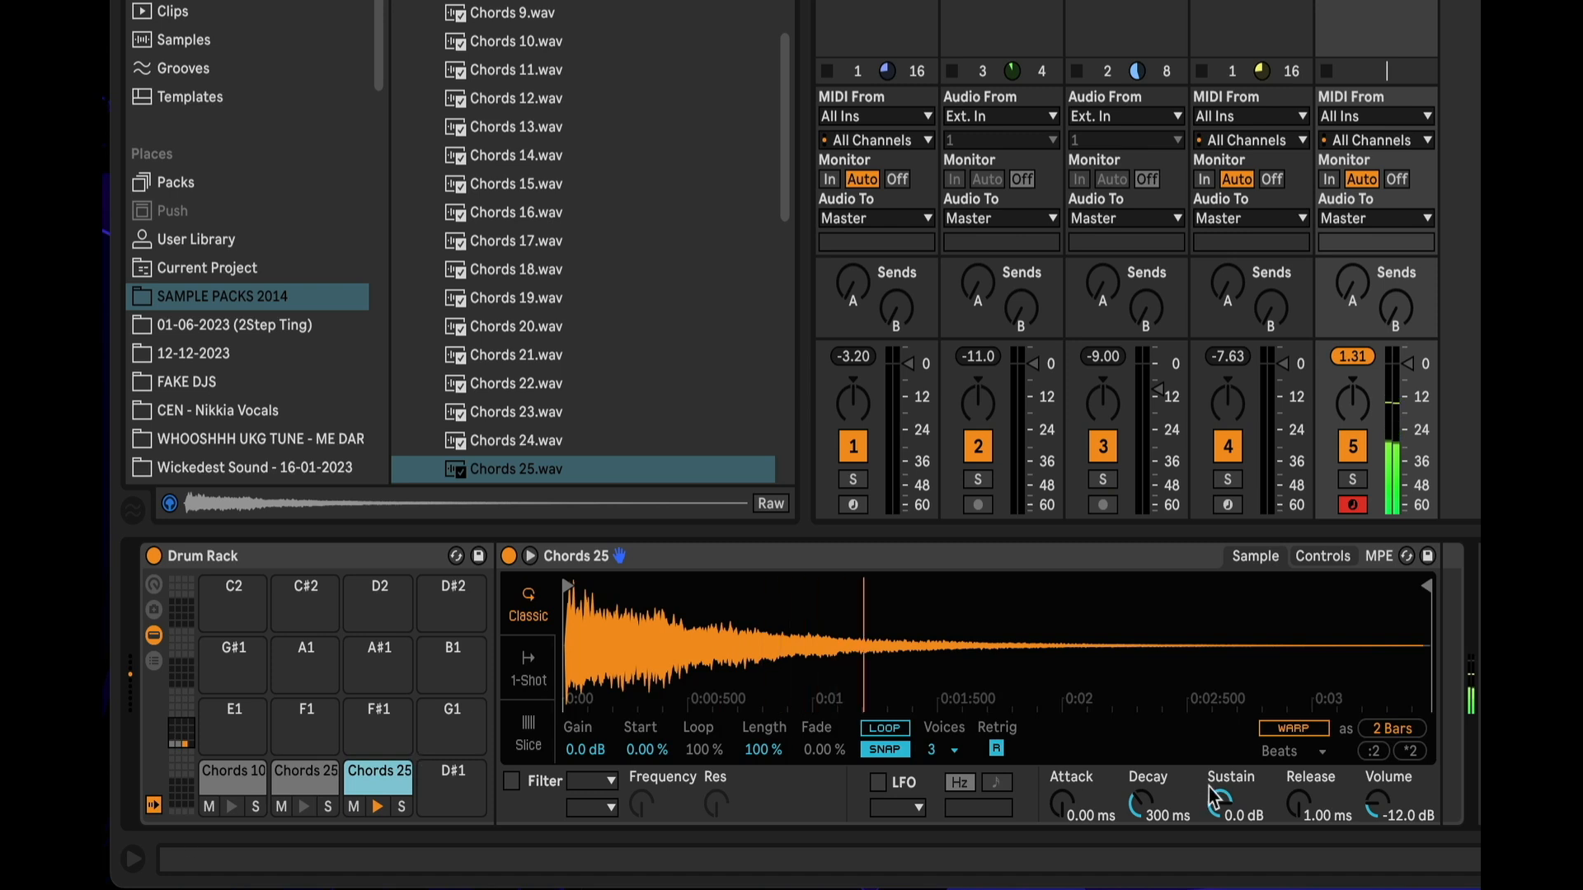
{"action": "left_click", "coordinate": [1323, 557]}
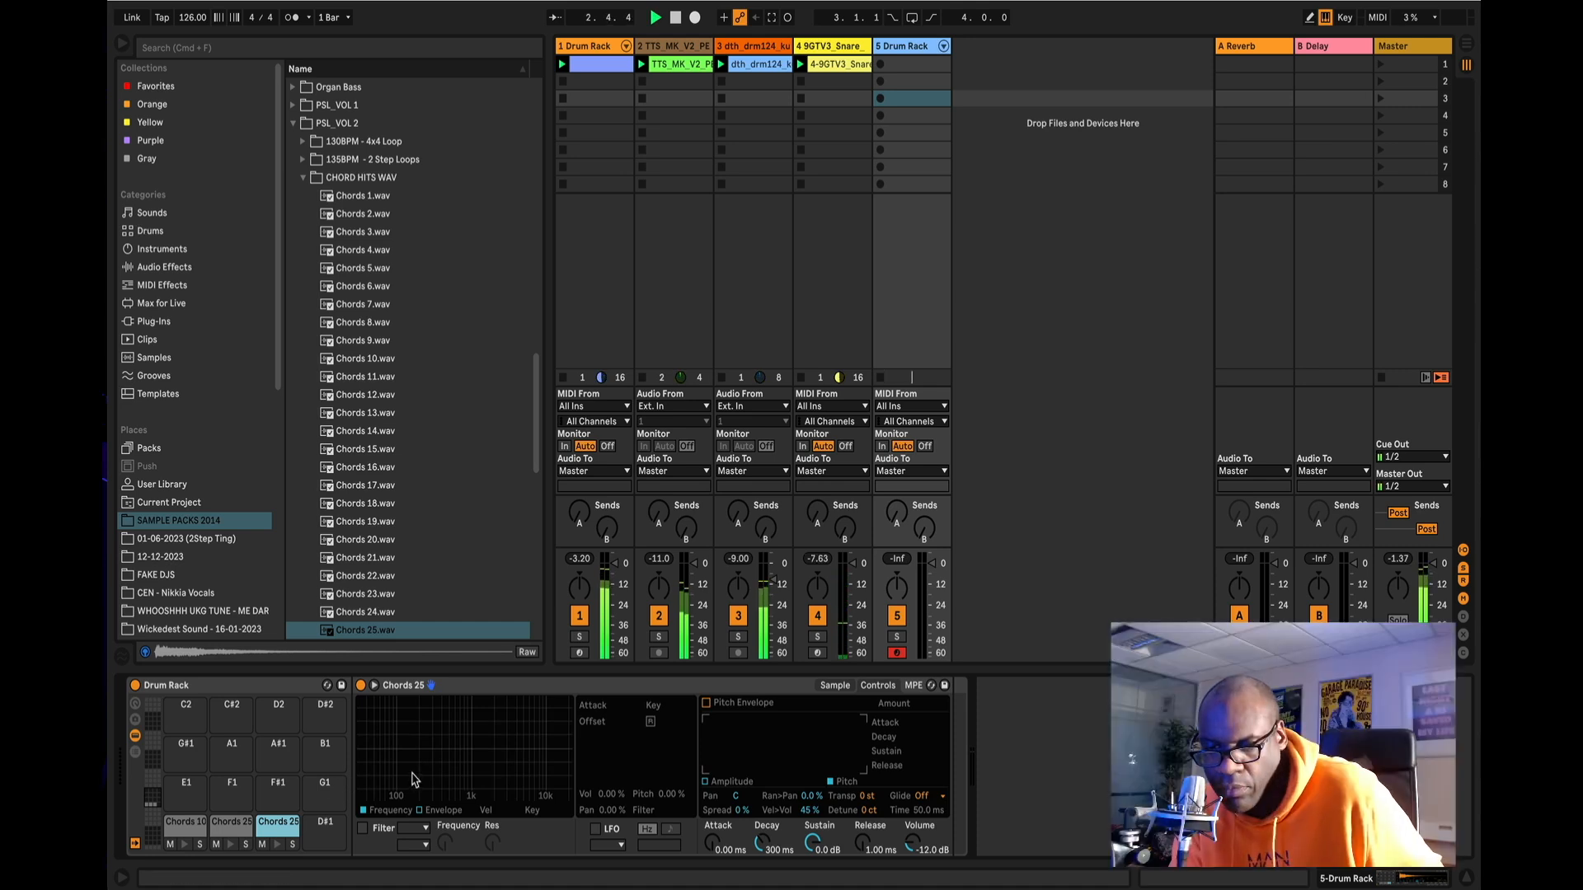
Try out a chord rhythm on the Chords 10 and Chords 25 pads over the running beat.
{"action": "key", "text": "a"}
{"action": "key", "text": "s"}
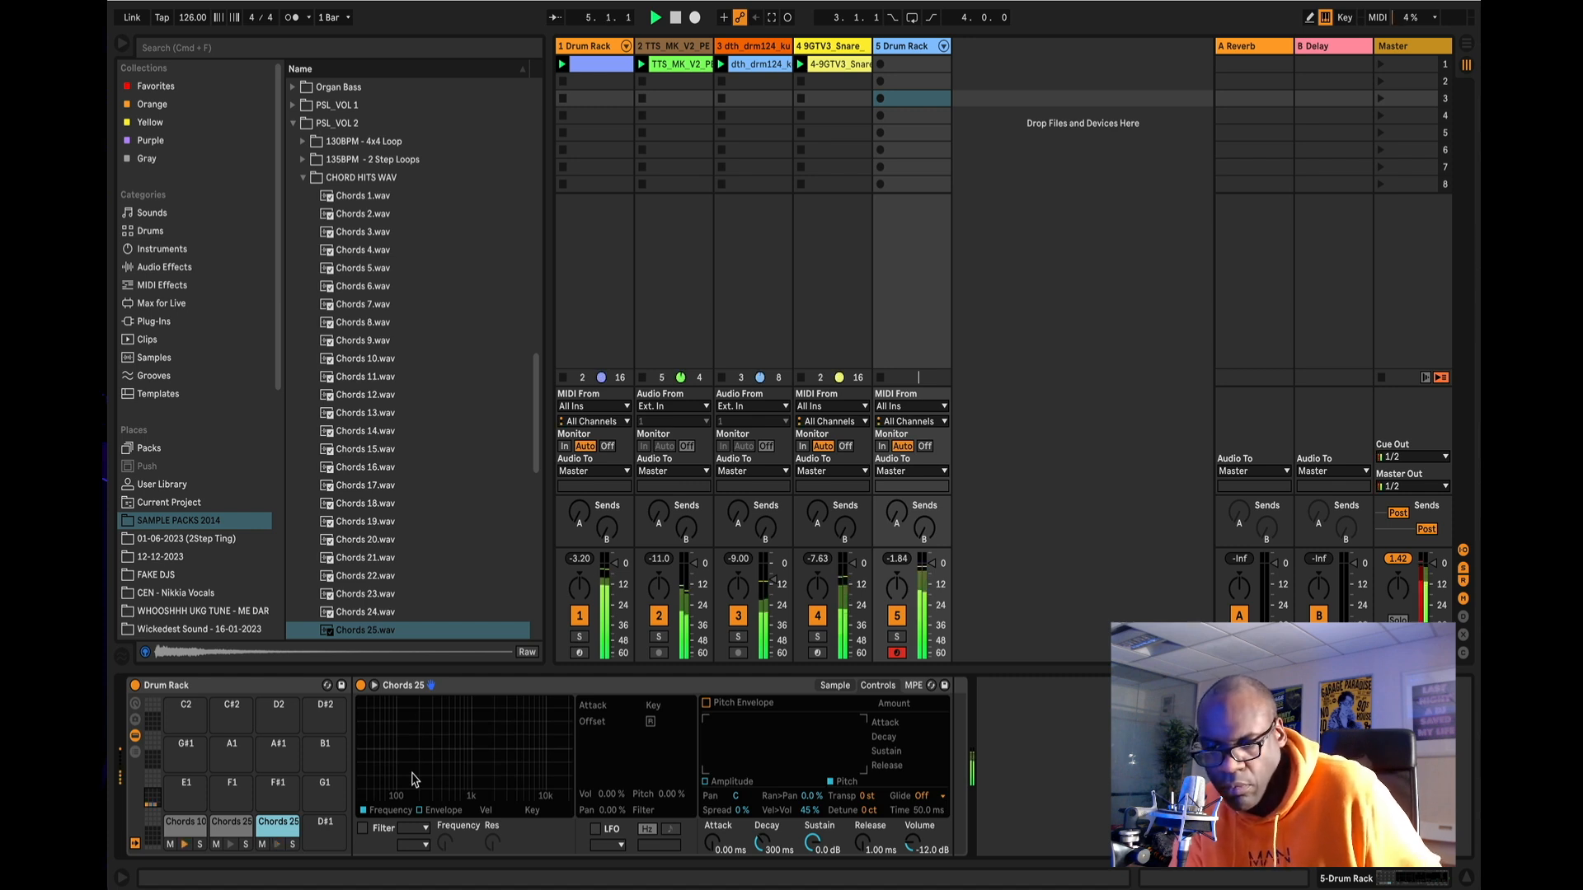
{"action": "key", "text": "a"}
{"action": "key", "text": "w"}
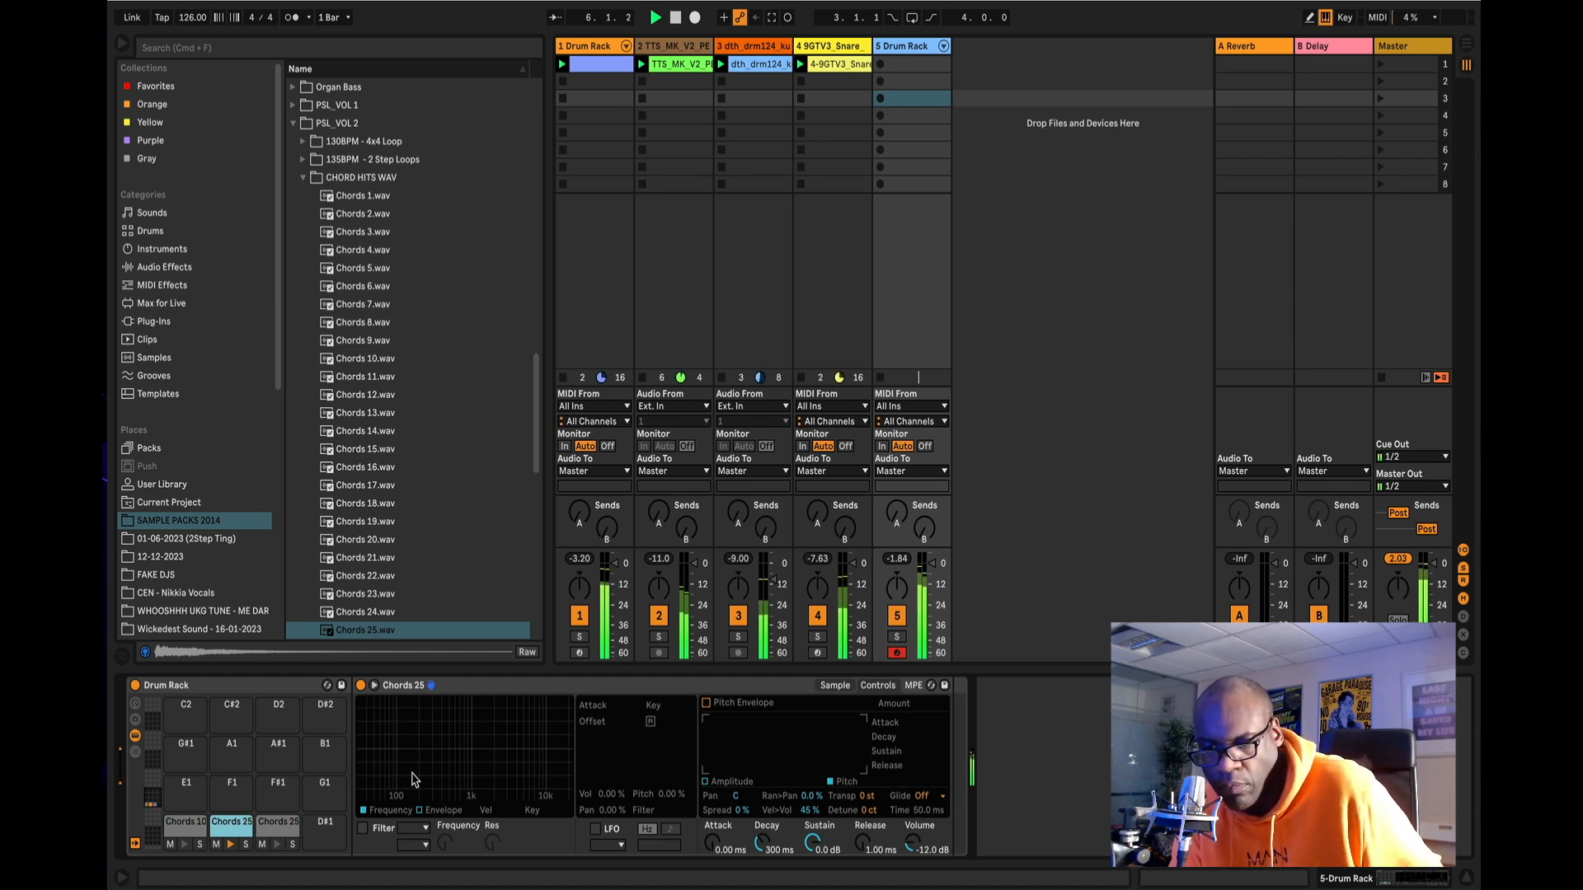
{"action": "key", "text": "a"}
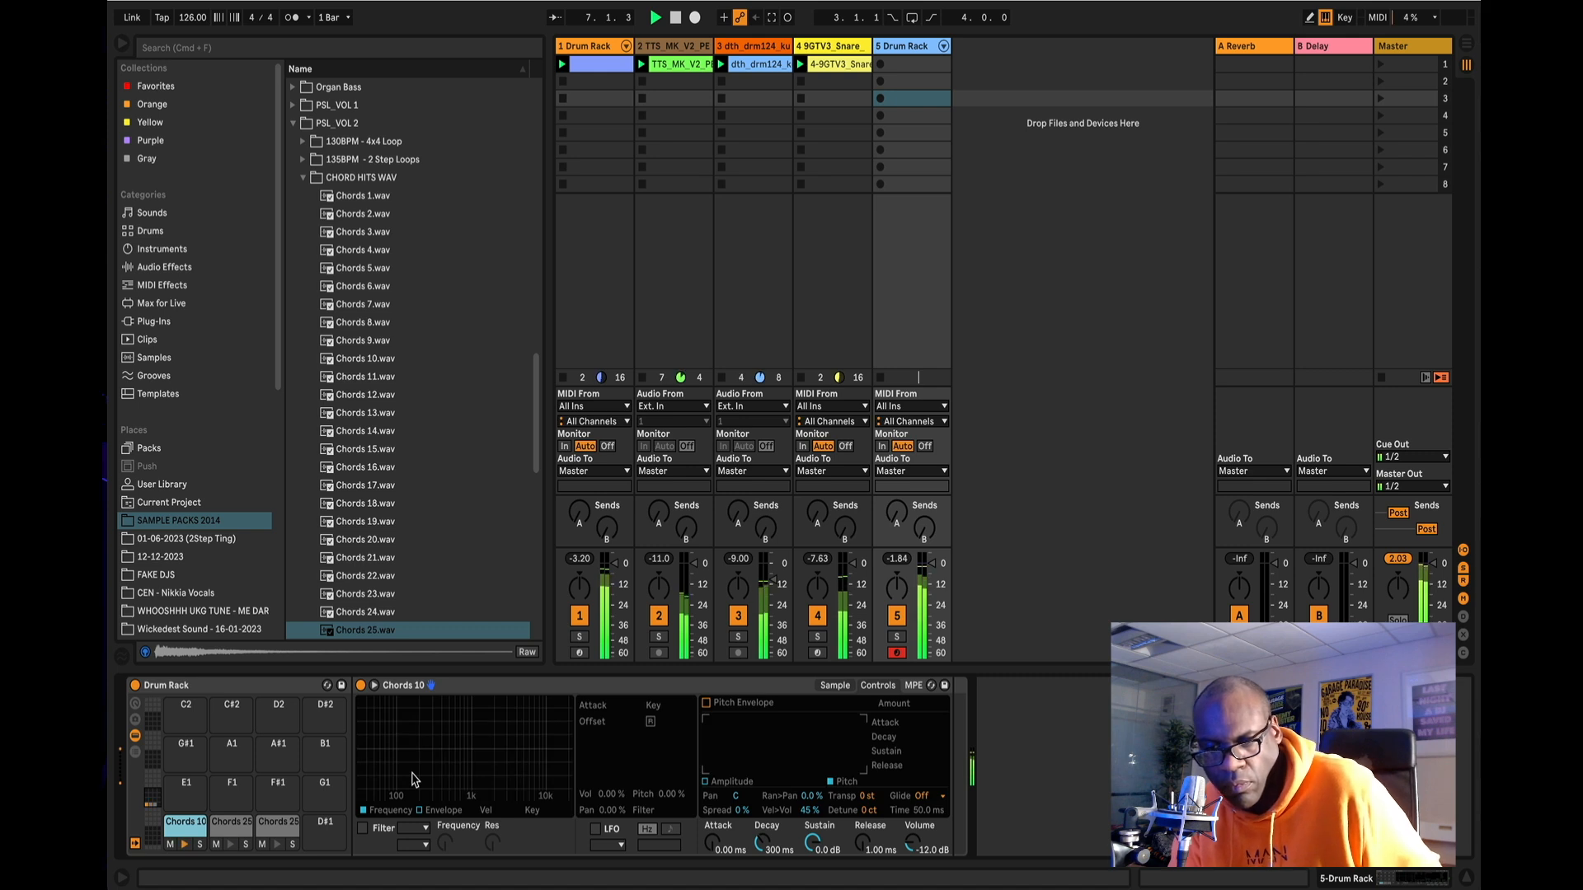
{"action": "key", "text": "w"}
{"action": "key", "text": "a"}
{"action": "key", "text": "w"}
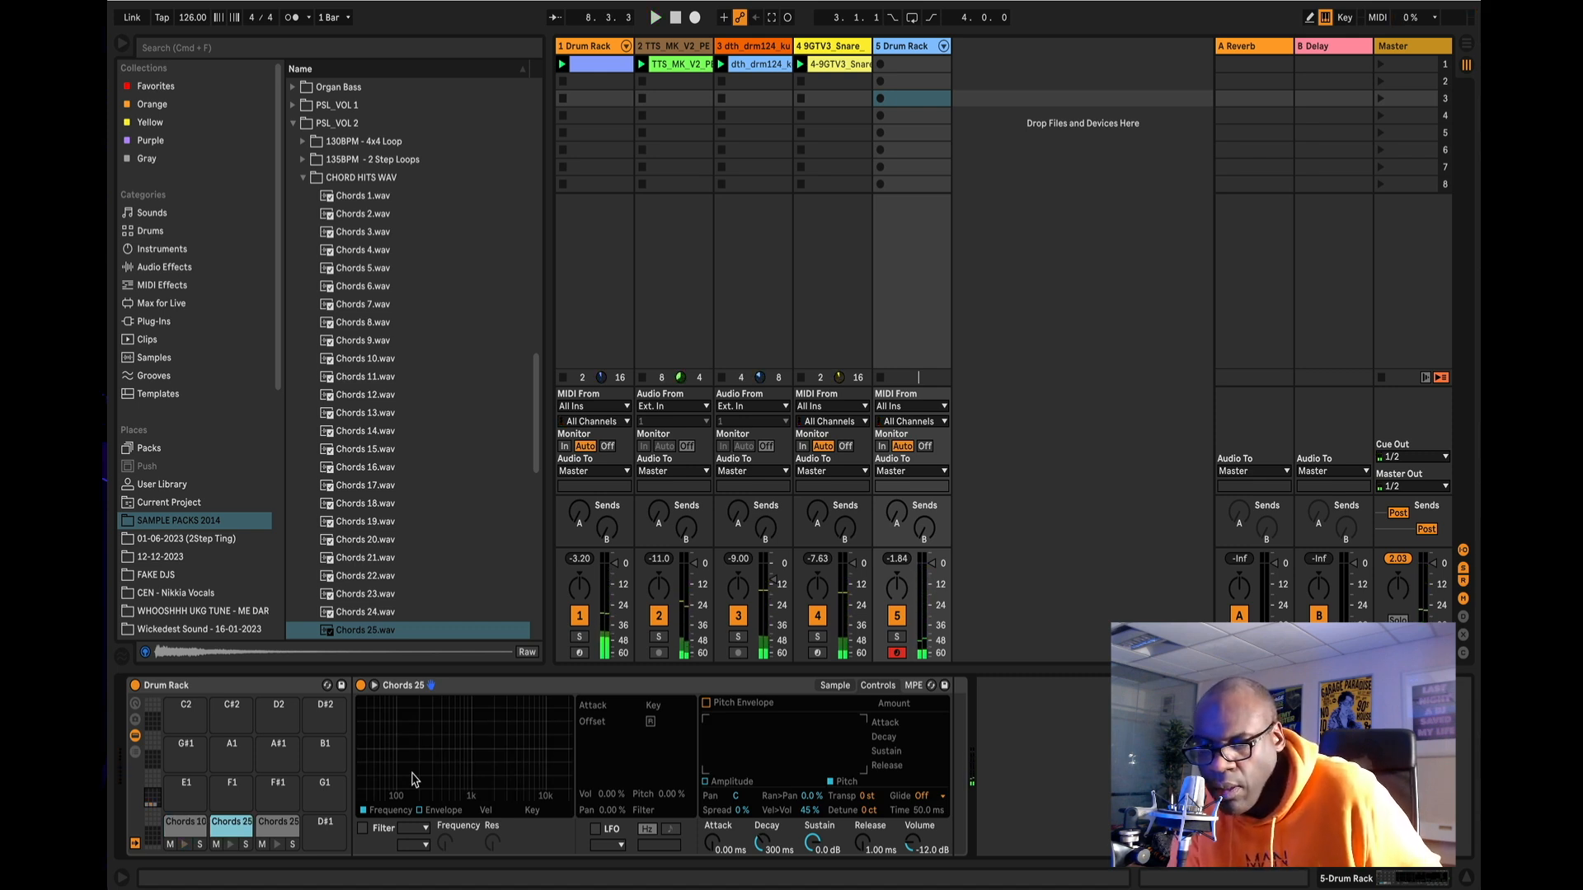
Set the transposition of the Chords 25 copy on the D1 pad to -5 st.
{"action": "key", "text": "s"}
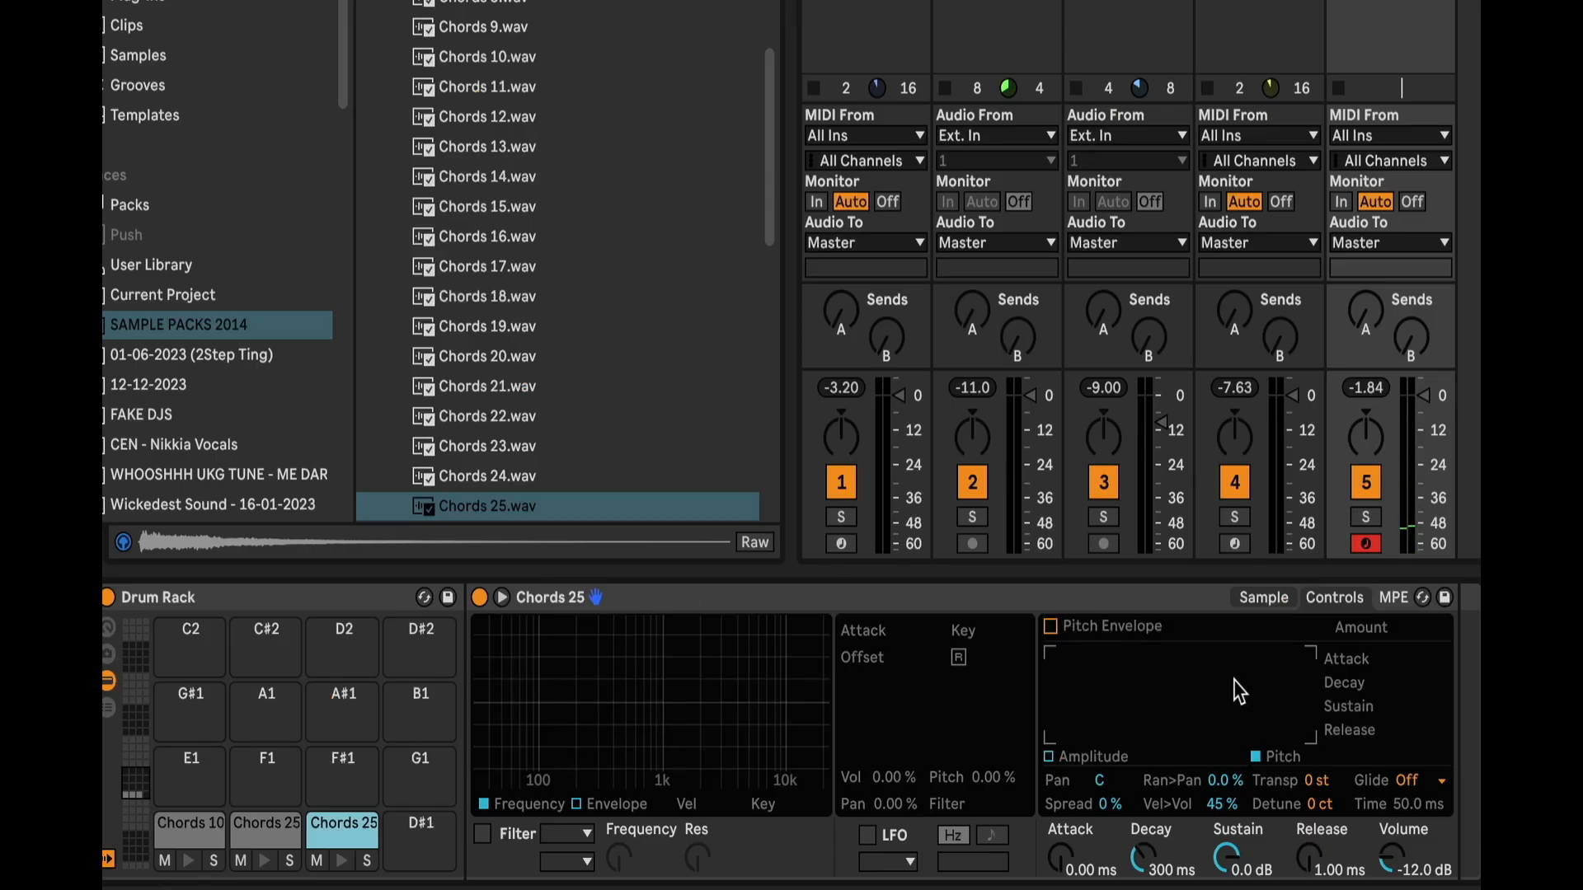
{"action": "left_click_drag", "start_coordinate": [1317, 784], "coordinate": [1317, 798]}
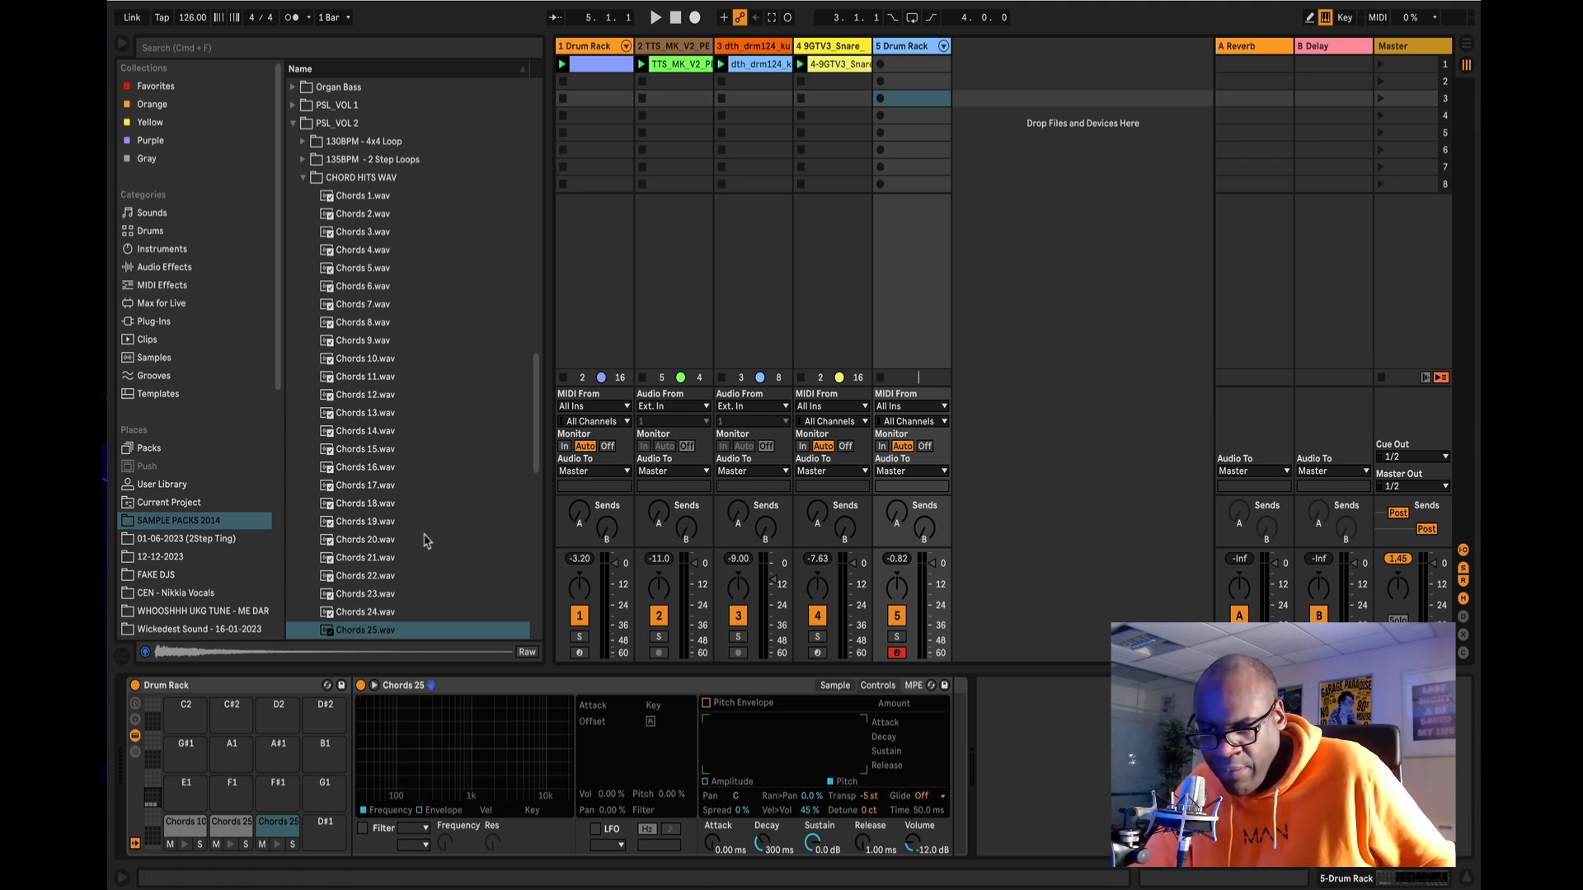
Audition the chord hits from Chords 25.wav through Chords 30.wav, replaying Chords 25.wav and Chords 26.wav for comparison.
{"action": "scroll", "coordinate": [423, 552], "scroll_direction": "down", "scroll_amount": 3}
{"action": "key", "text": "Down"}
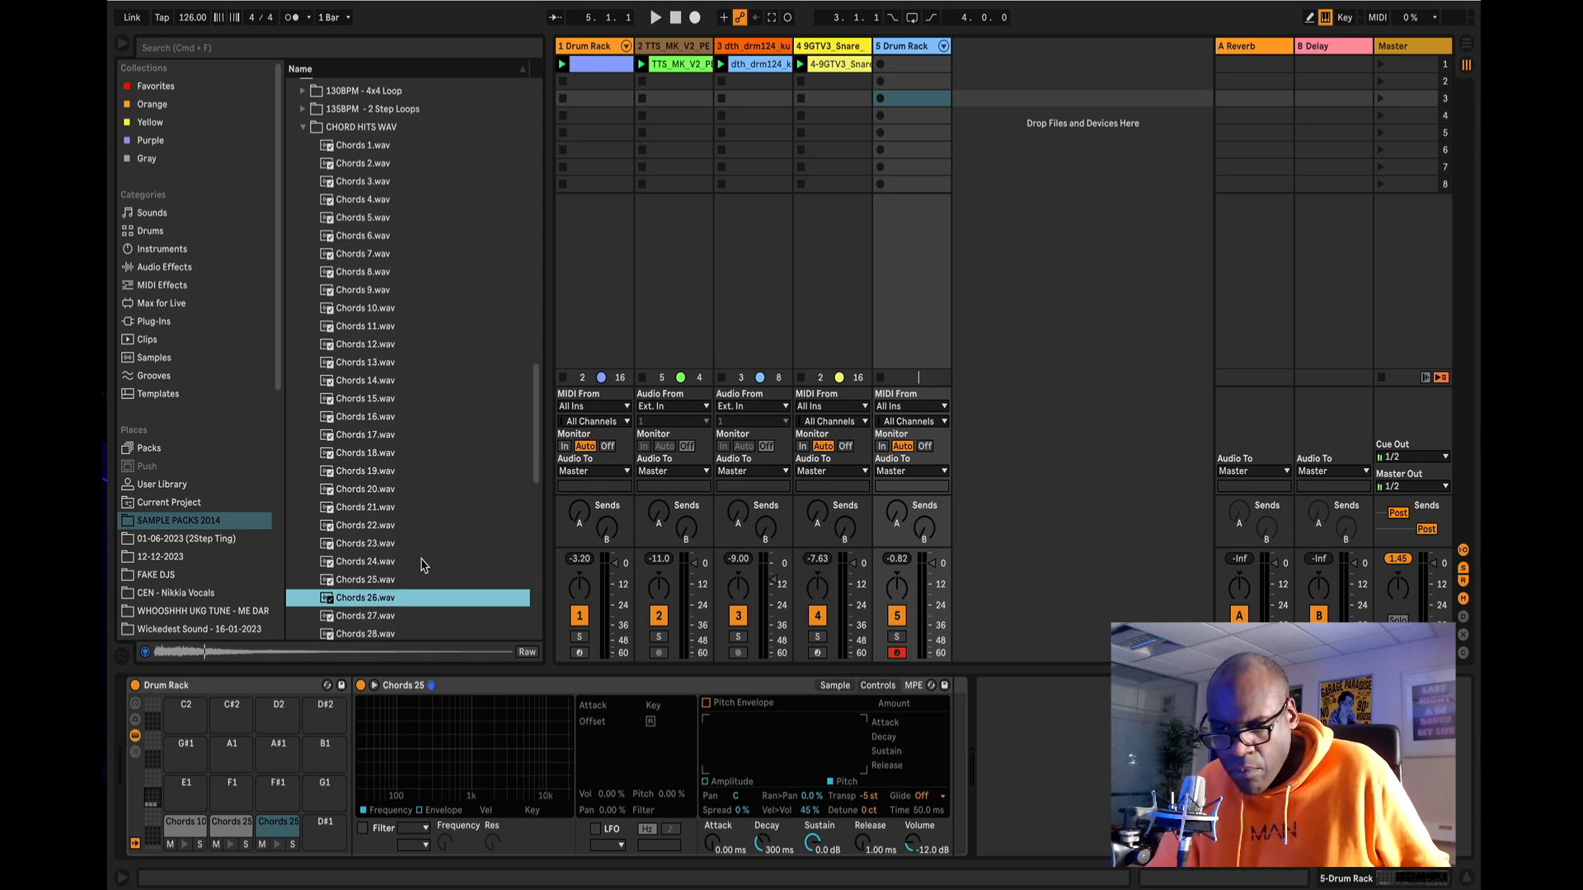
{"action": "key", "text": "Up"}
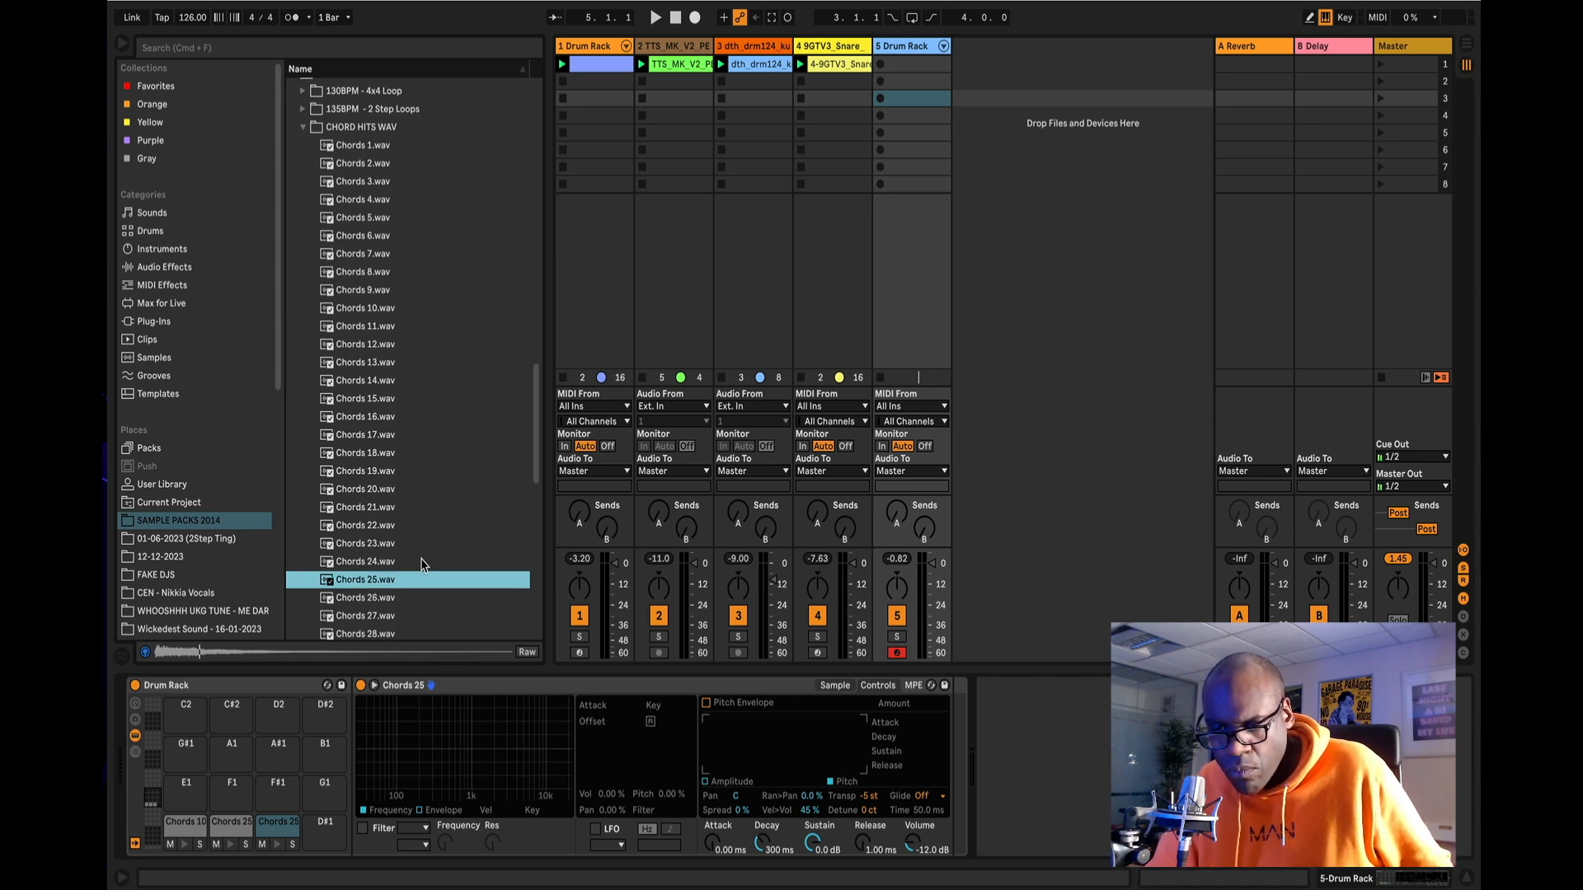
{"action": "key", "text": "Down"}
{"action": "key", "text": "Up"}
{"action": "key", "text": "Down"}
{"action": "key", "text": "Down"}
{"action": "key", "text": "Up"}
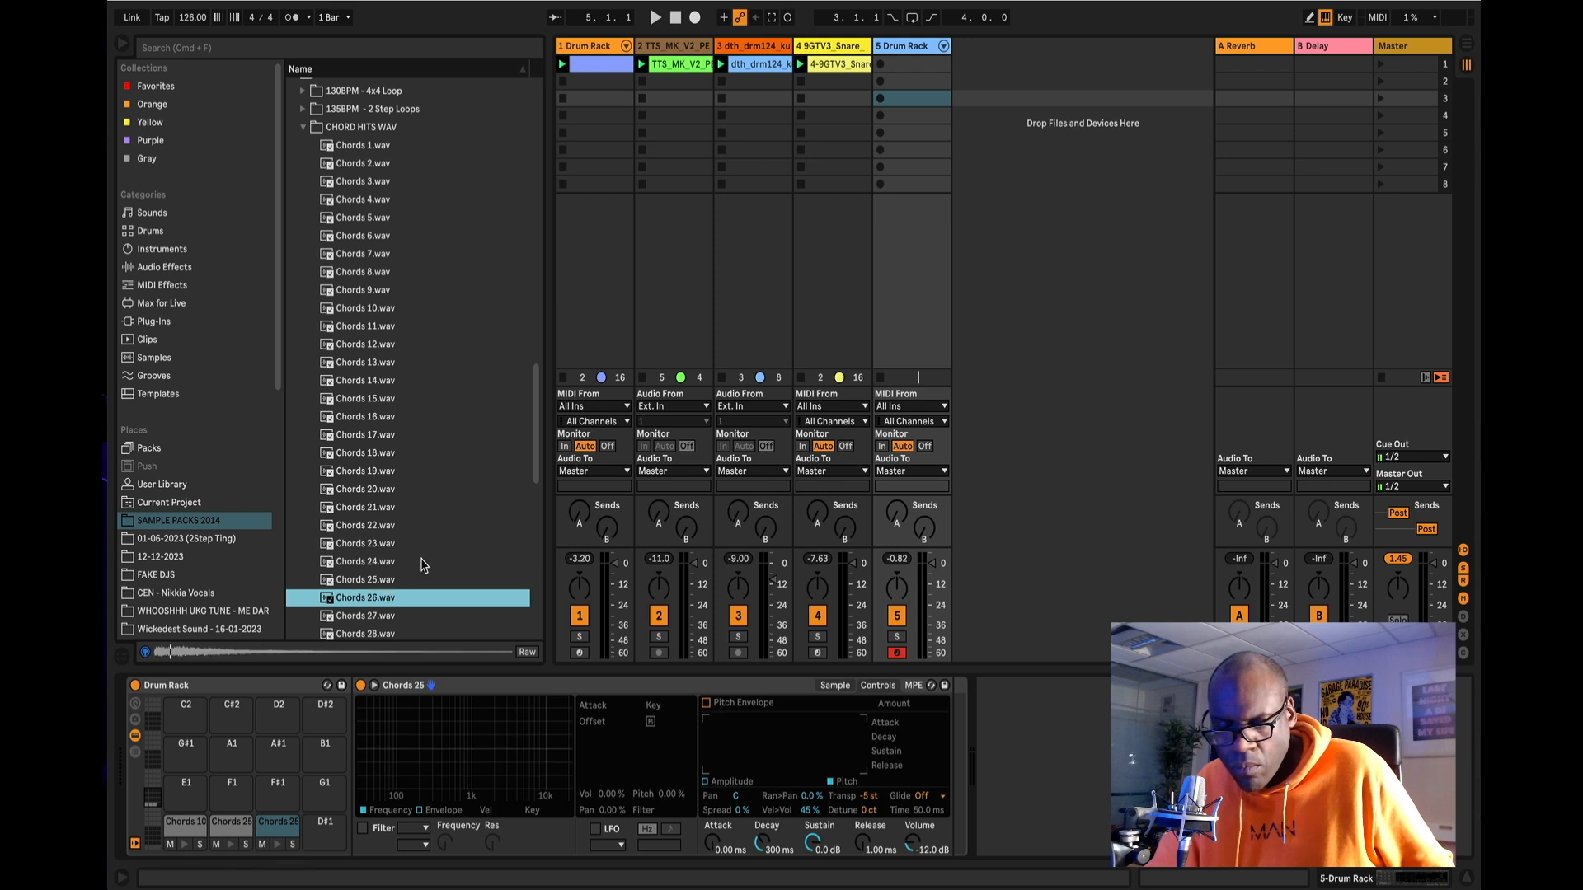
{"action": "key", "text": "Up"}
{"action": "key", "text": "Down"}
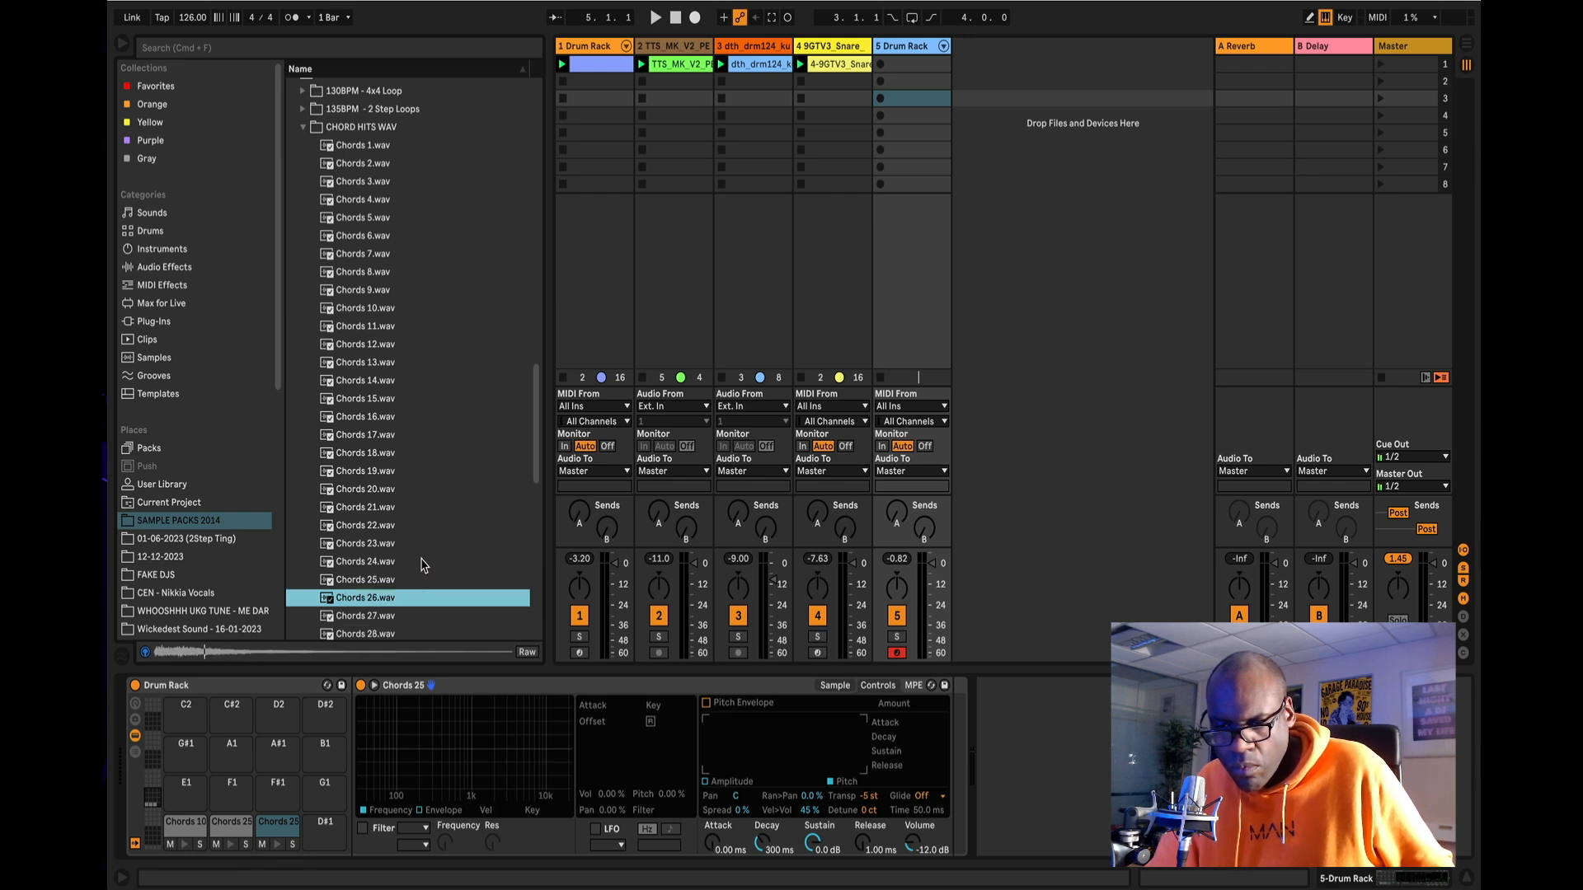
{"action": "key", "text": "Down"}
{"action": "key", "text": "Down"}
{"action": "key", "text": "Down"}
{"action": "key", "text": "Down"}
{"action": "key", "text": "Up"}
{"action": "key", "text": "Up"}
{"action": "key", "text": "Up"}
{"action": "key", "text": "Up"}
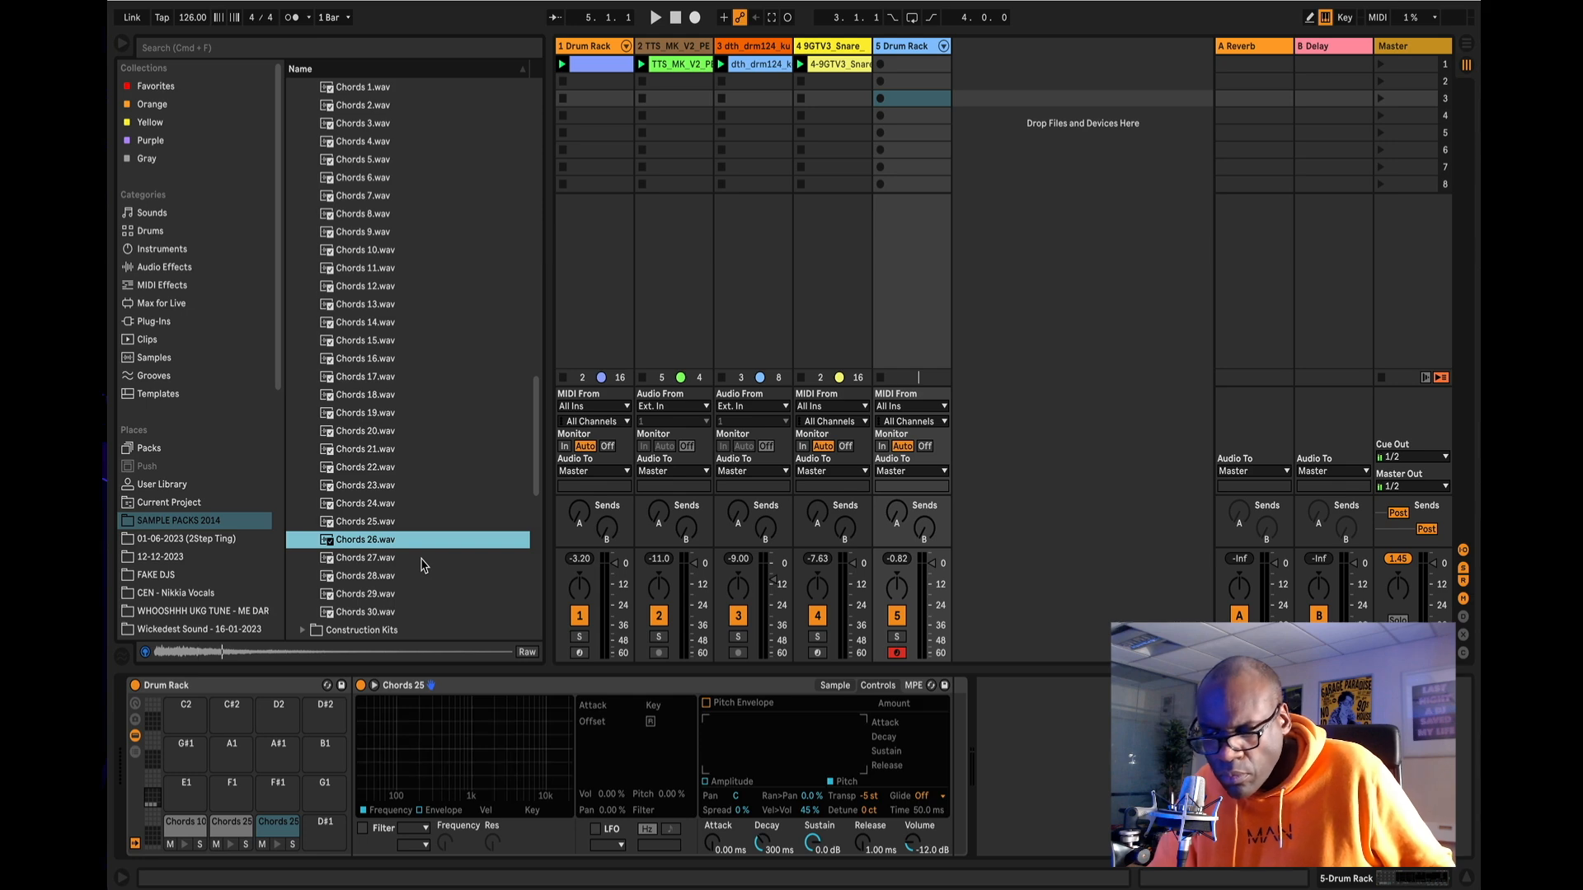
Compare Chords 25.wav with Chords 26.wav once more and load Chords 26.wav onto the D#1 pad.
{"action": "key", "text": "Up"}
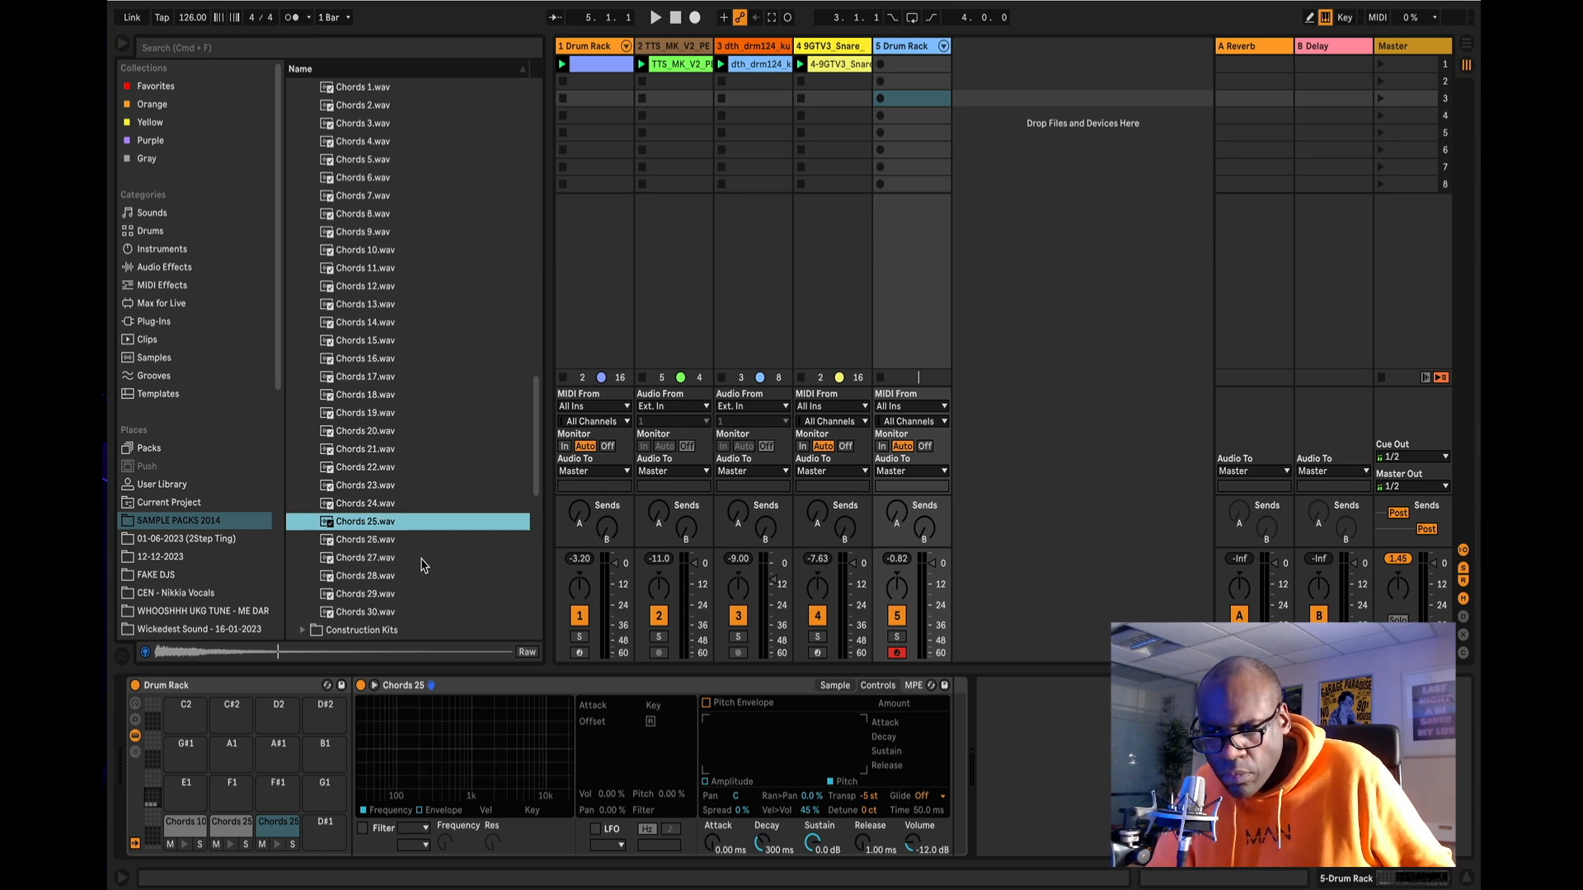
{"action": "key", "text": "Down"}
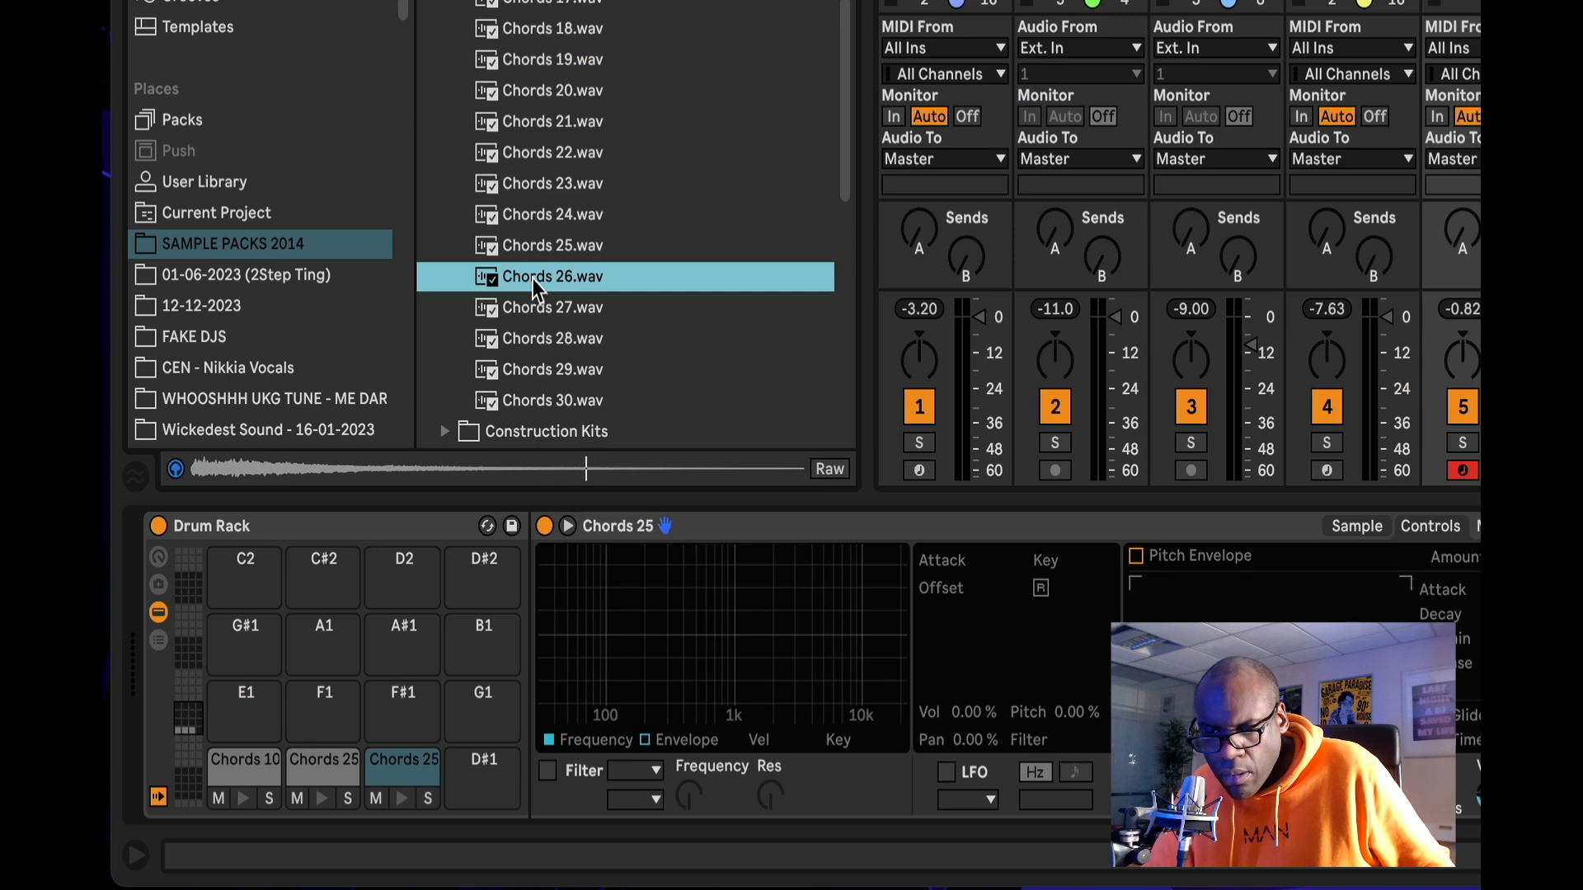
{"action": "left_click_drag", "start_coordinate": [536, 280], "coordinate": [482, 789]}
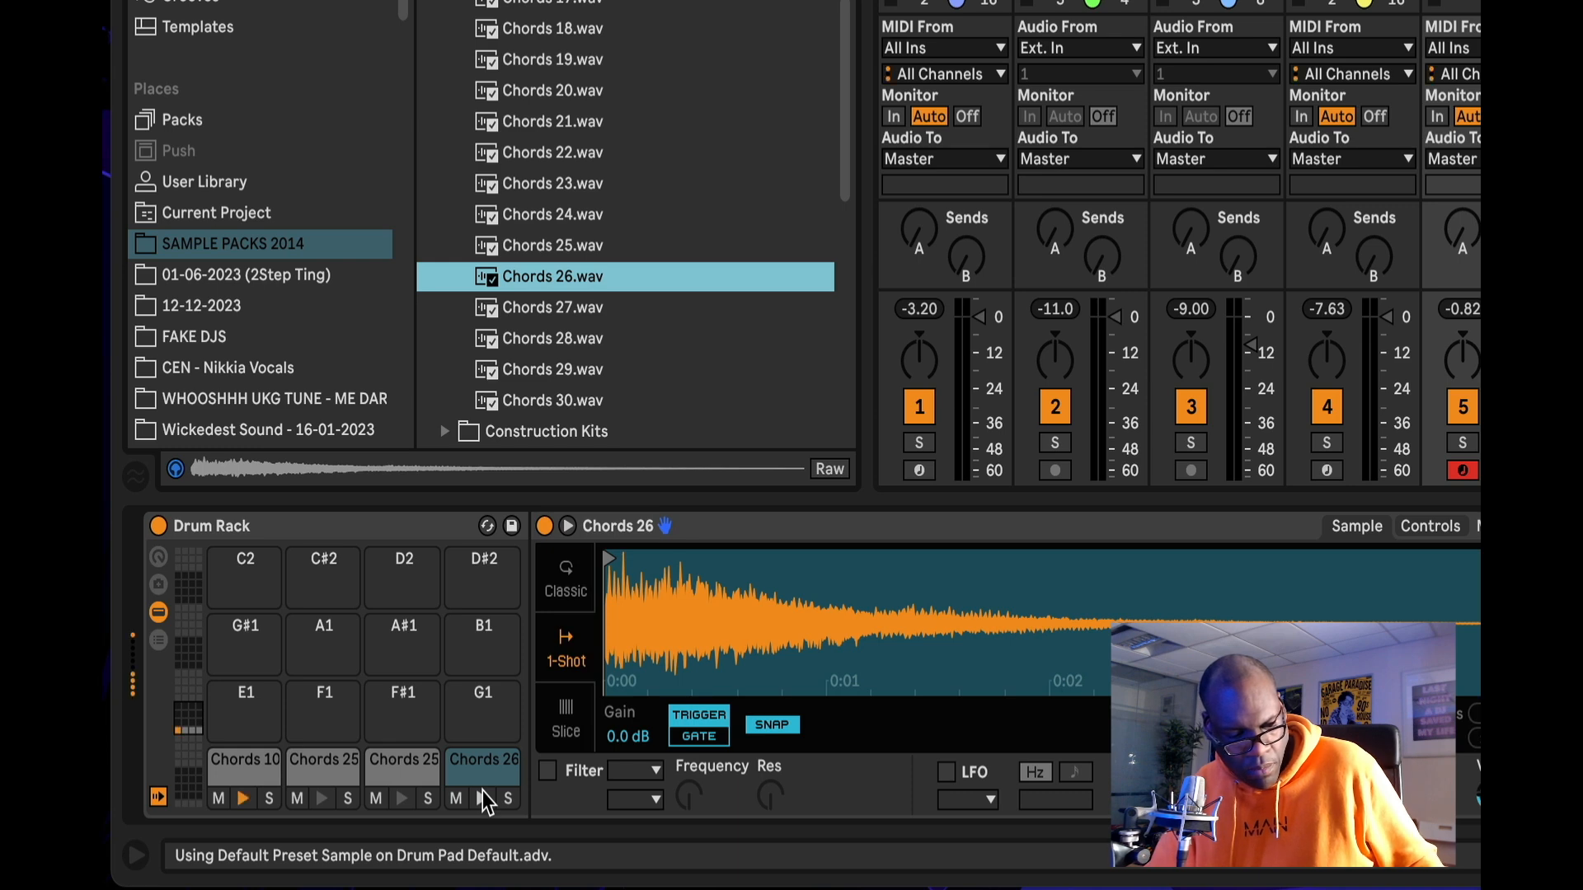